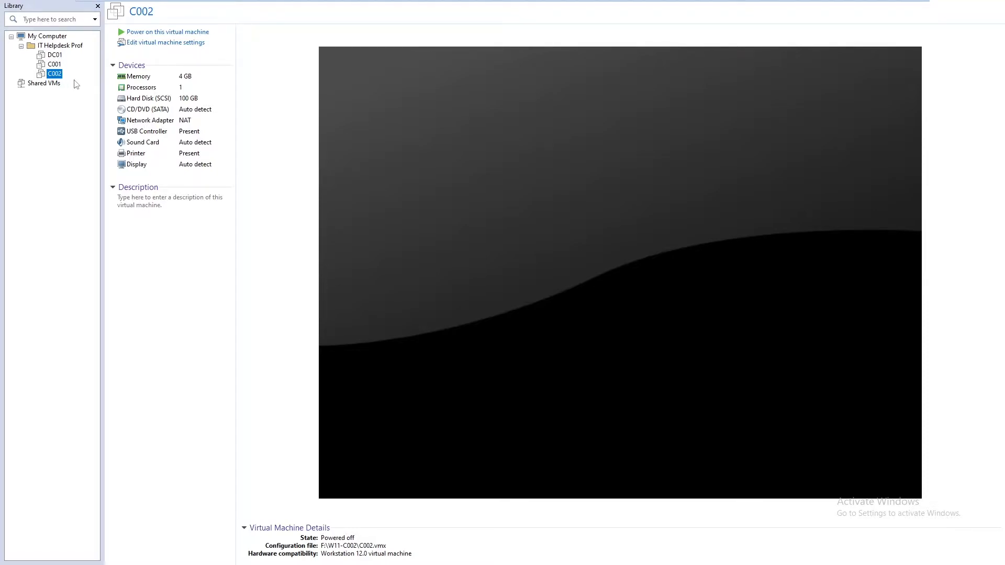
Review the DC01 virtual machine's CD/DVD image, memory and hard disk settings without changing them
left_click(55, 56)
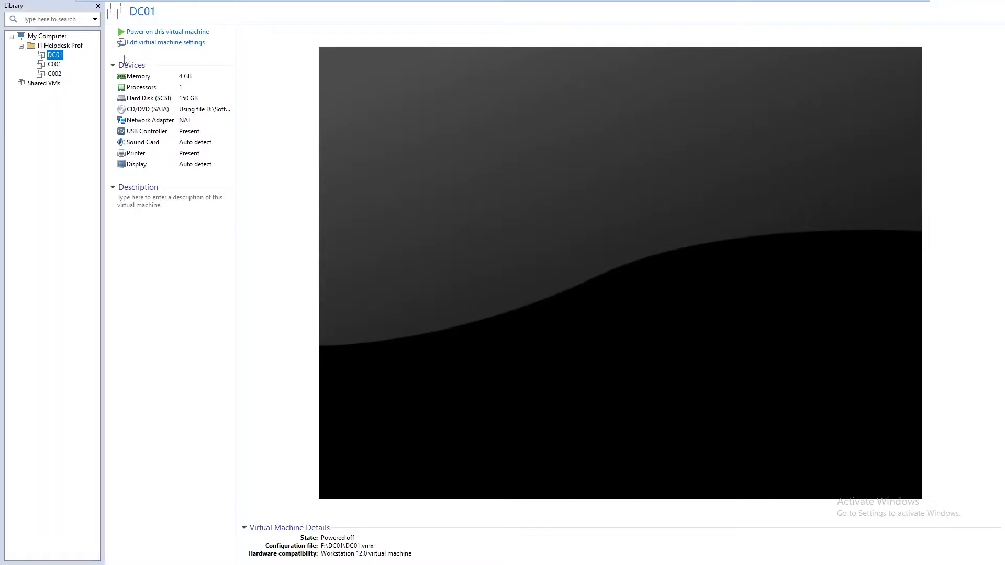
left_click(162, 45)
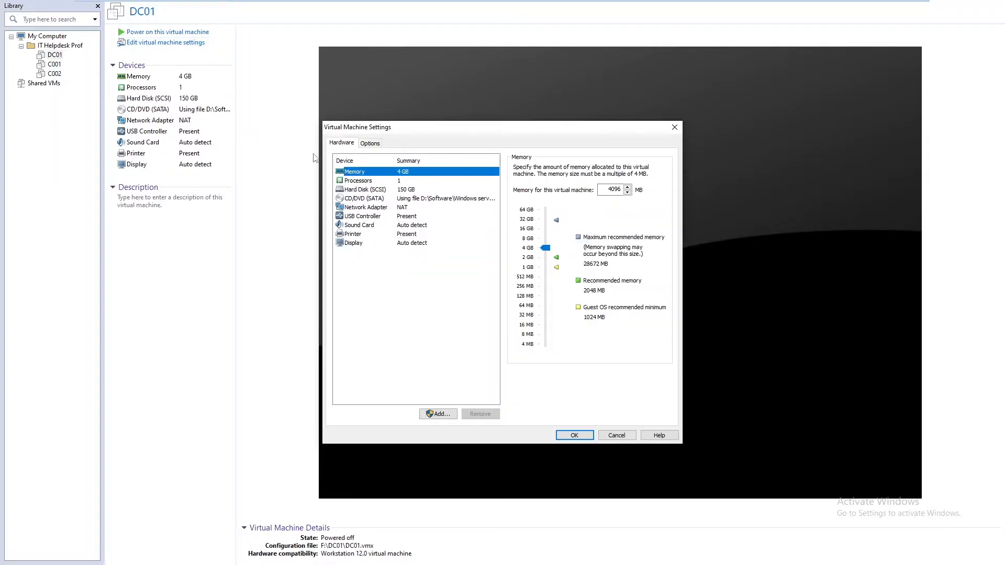
left_click(399, 198)
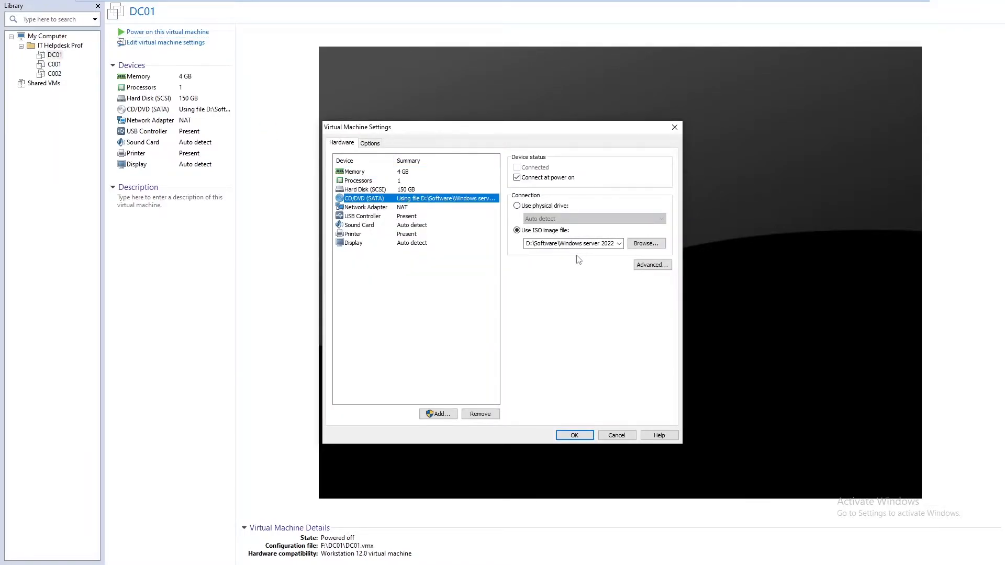
left_click(357, 173)
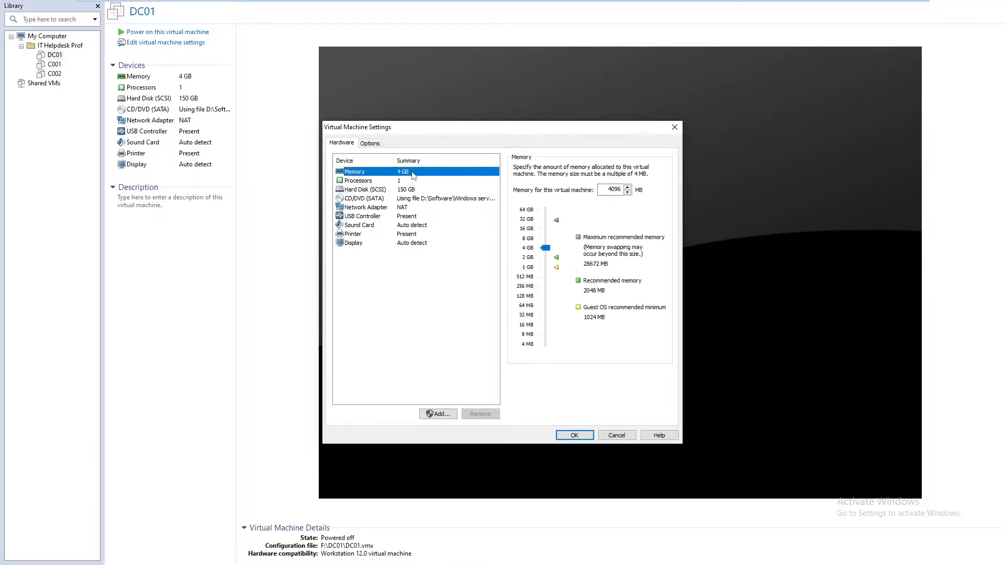
left_click(356, 190)
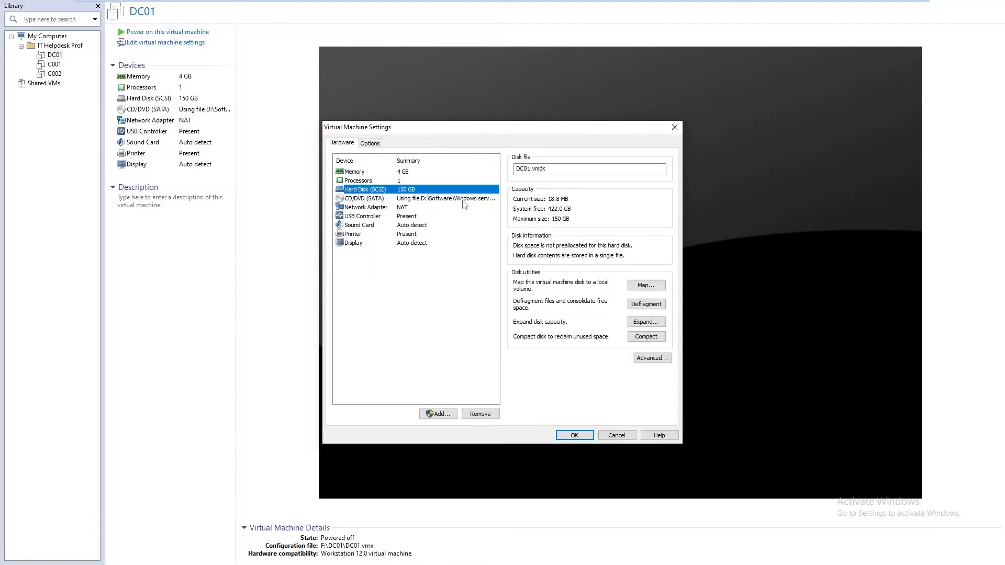
left_click(613, 436)
Power on DC01 and keep English (United States) as the language to install in the server setup
left_click(157, 32)
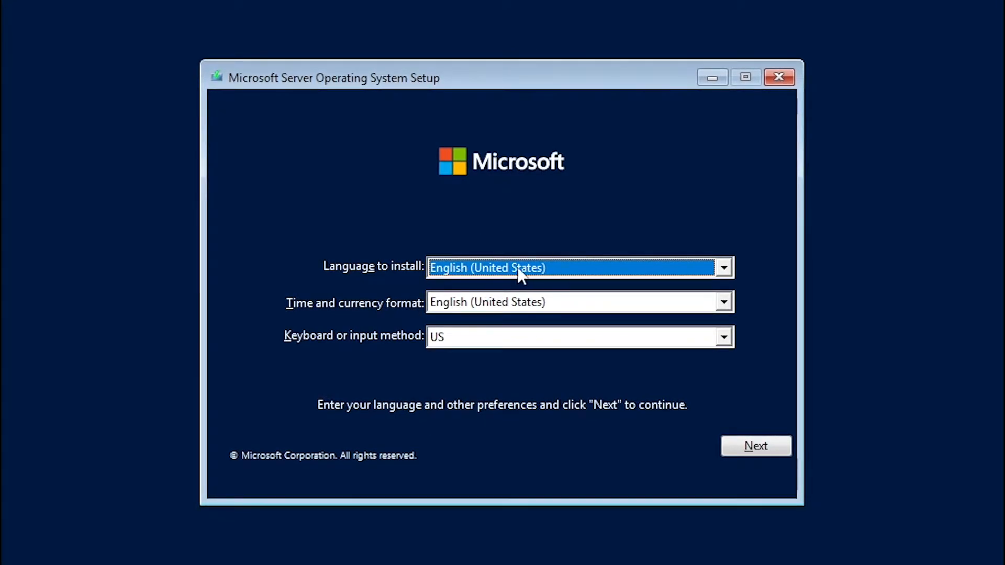
left_click(488, 268)
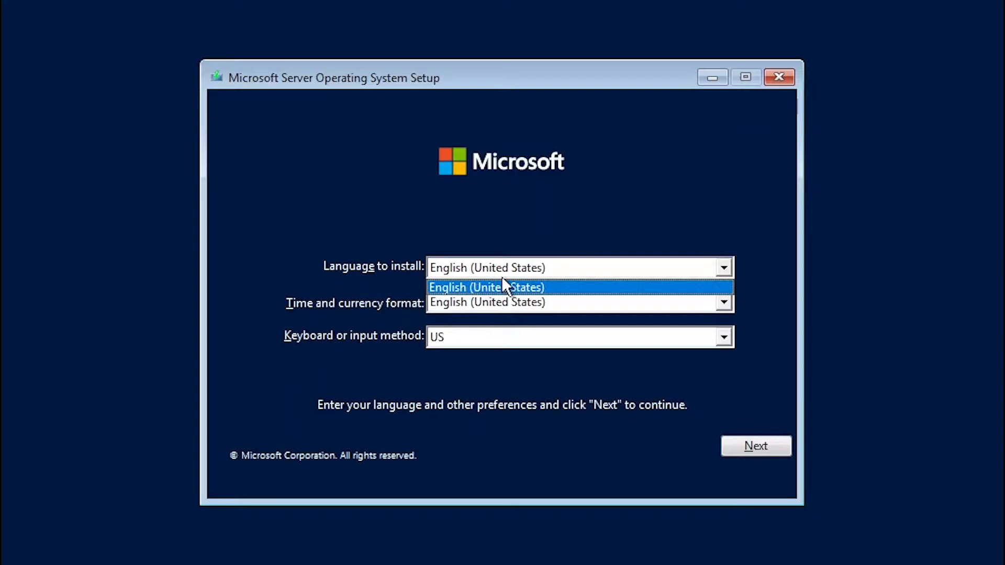
left_click(479, 266)
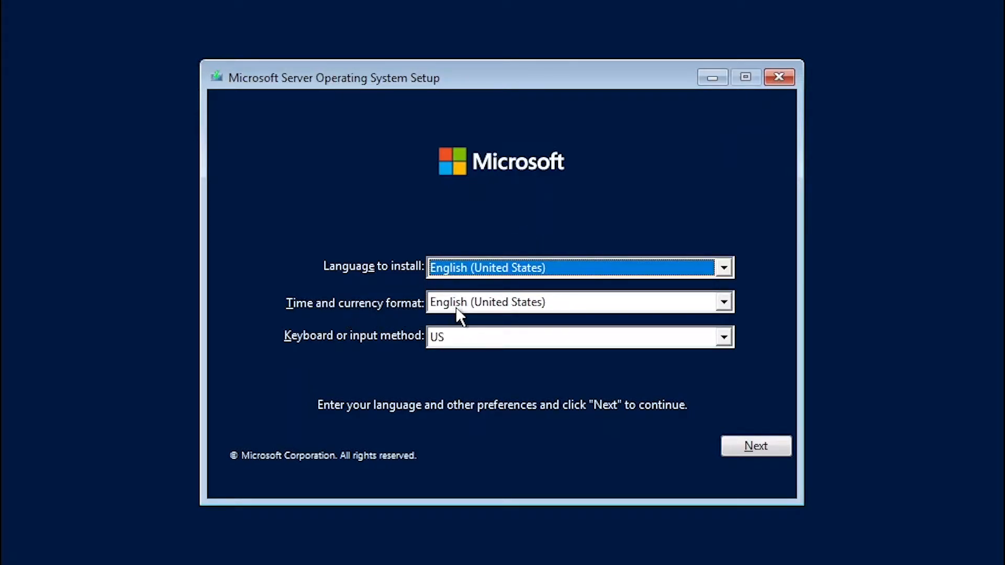
Set the server setup's time and currency format to Dutch (Belgium) and accept the regional preferences
left_click(477, 303)
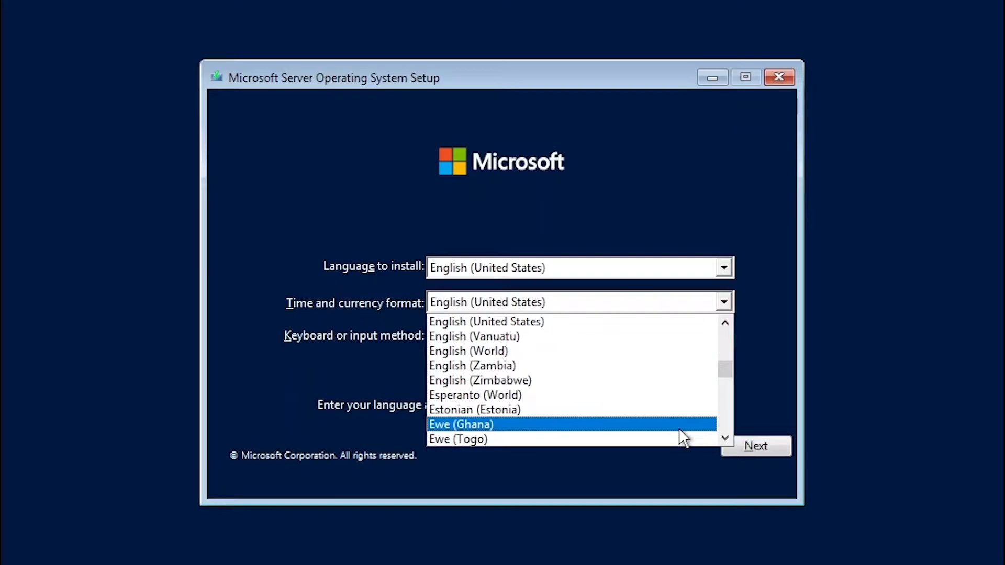
scroll(642, 367, "up", 3)
scroll(638, 347, "up", 20)
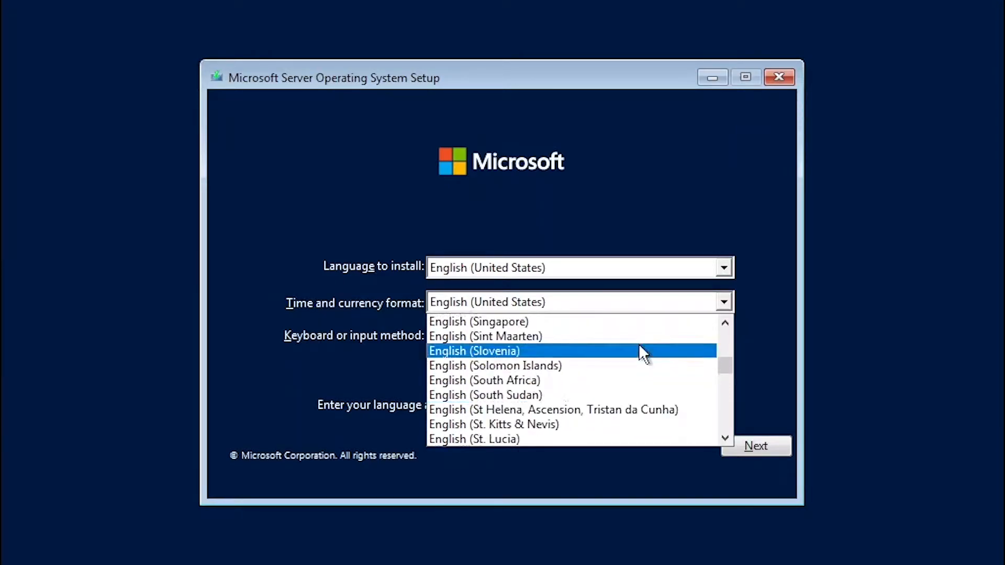
scroll(638, 350, "down", 2)
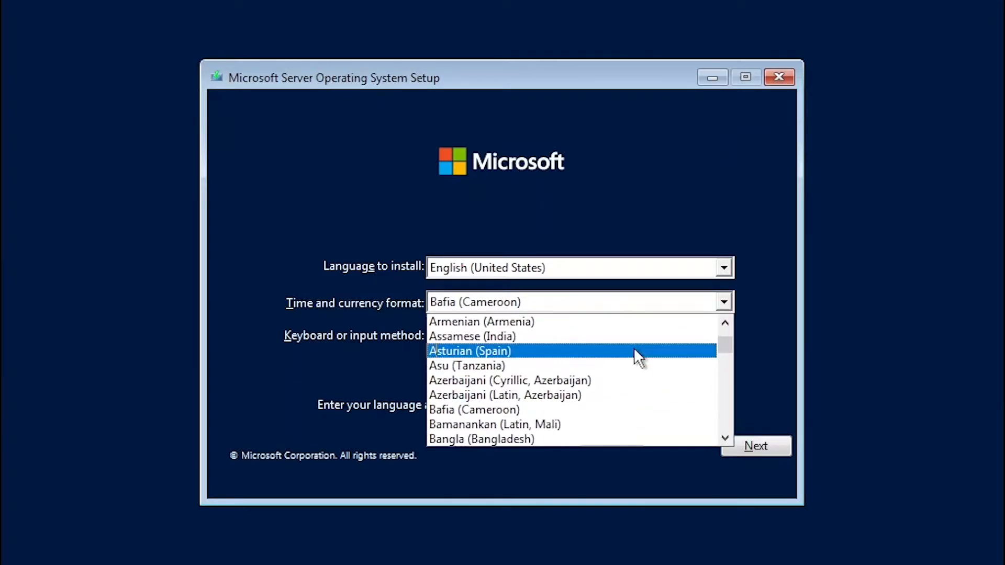
scroll(627, 364, "down", 2)
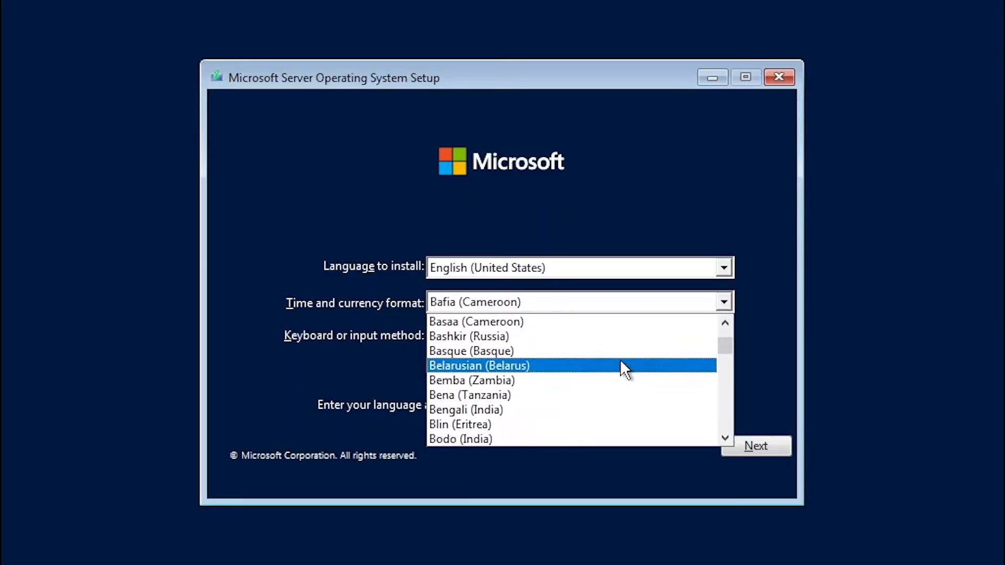
scroll(615, 361, "down", 2)
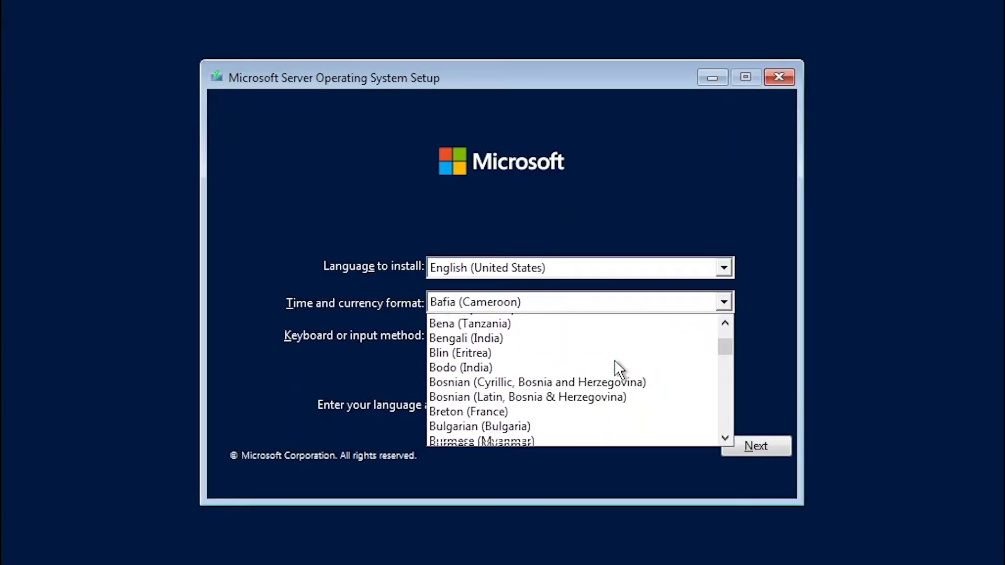
key("d")
scroll(616, 369, "down", 3)
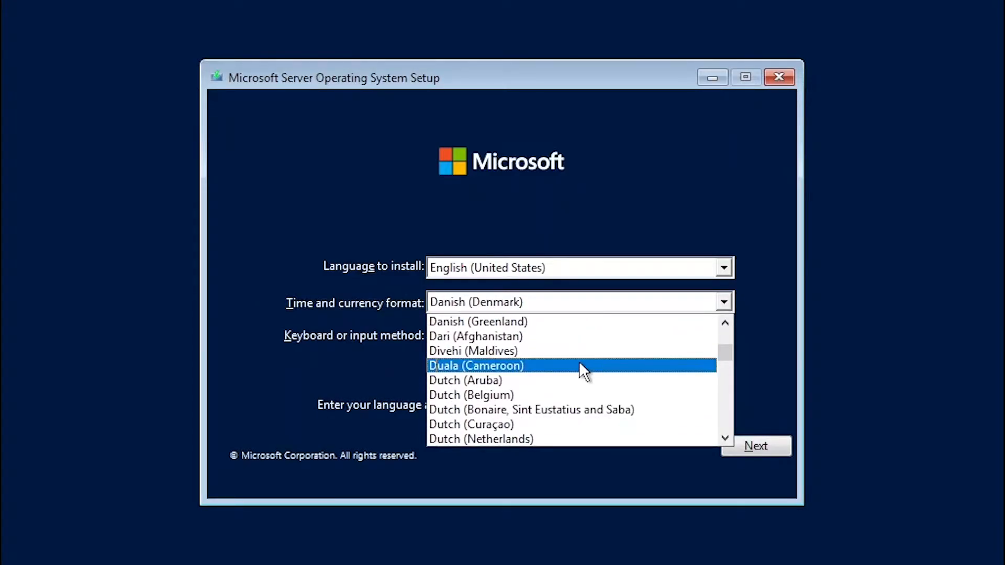
left_click(486, 393)
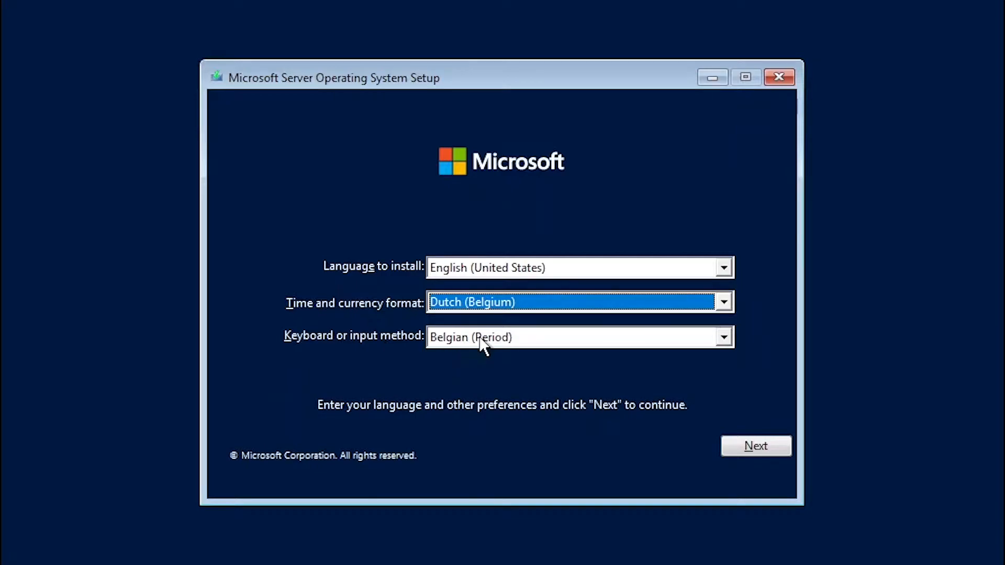
left_click(746, 449)
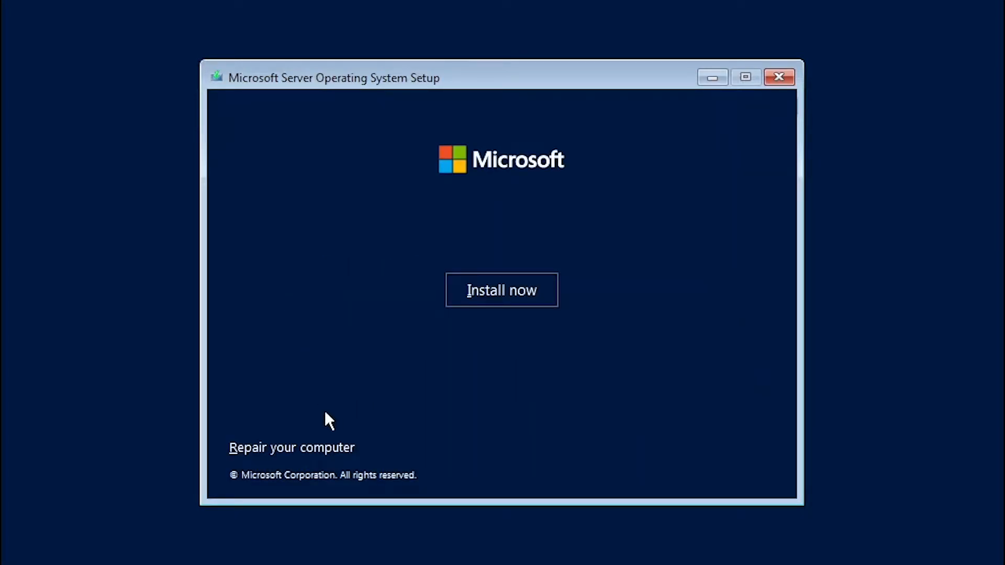
Start the server installation and choose Windows Server 2022 Datacenter Evaluation (Desktop Experience) as the operating system
left_click(478, 291)
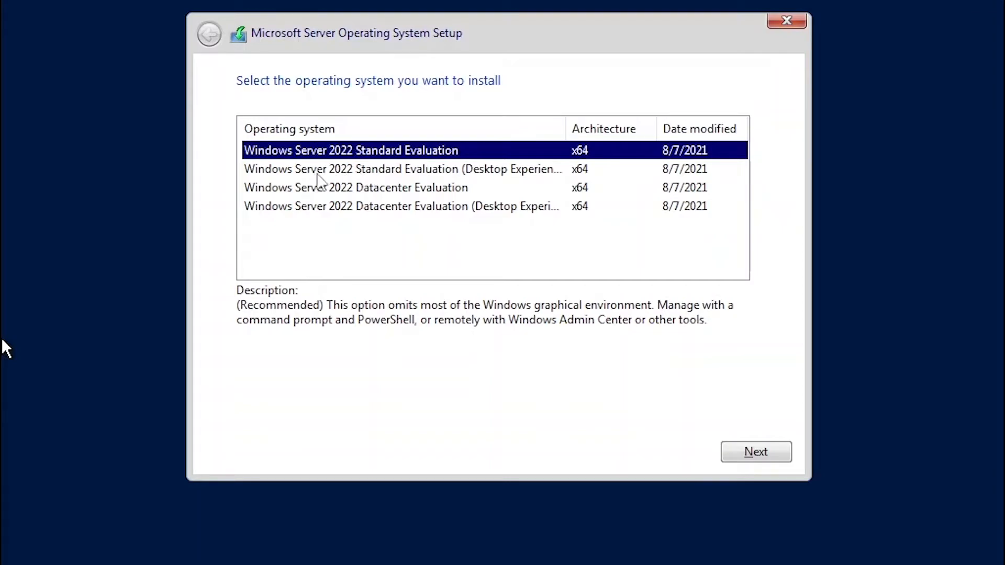
left_click(511, 172)
left_click(511, 174)
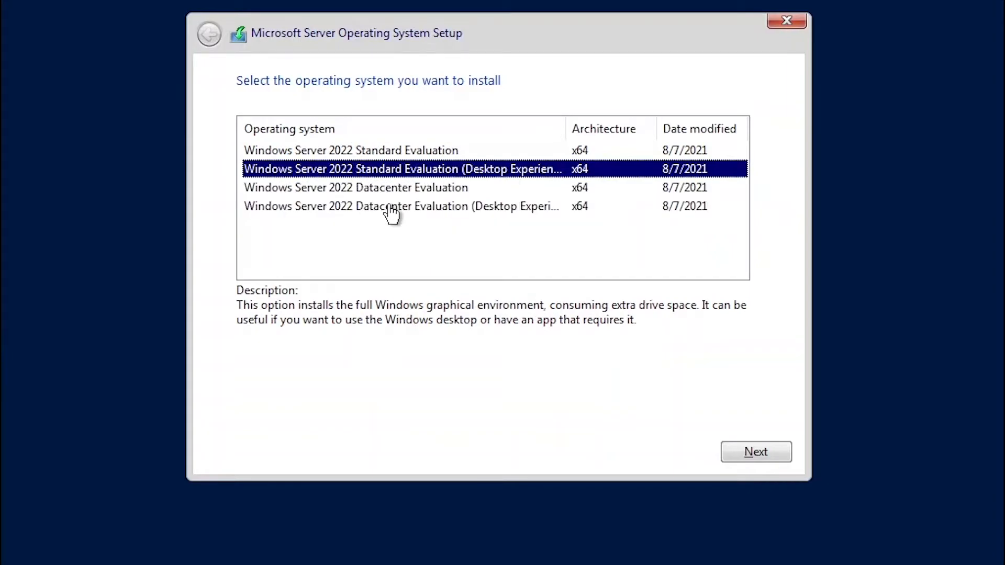
left_click(440, 209)
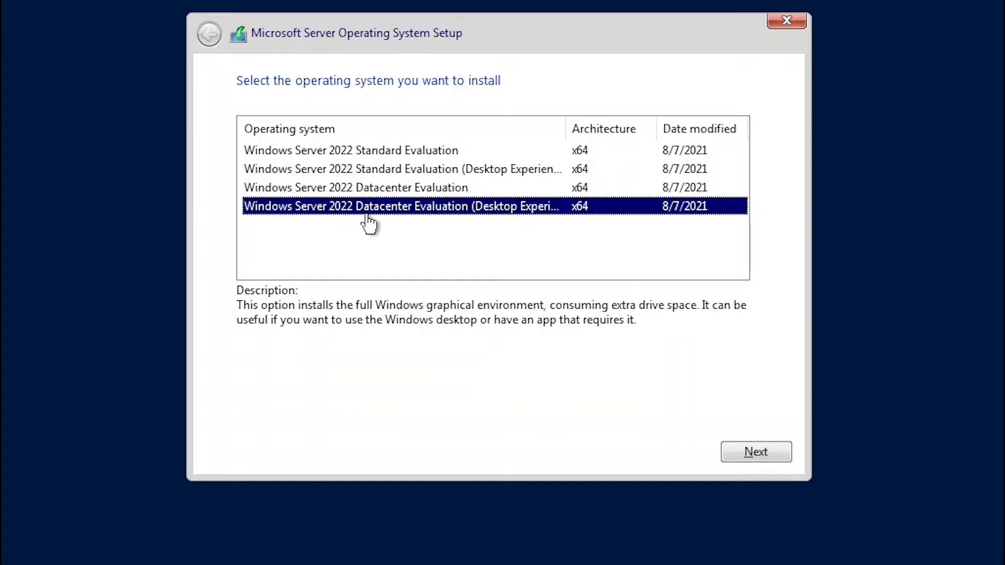
left_click(762, 453)
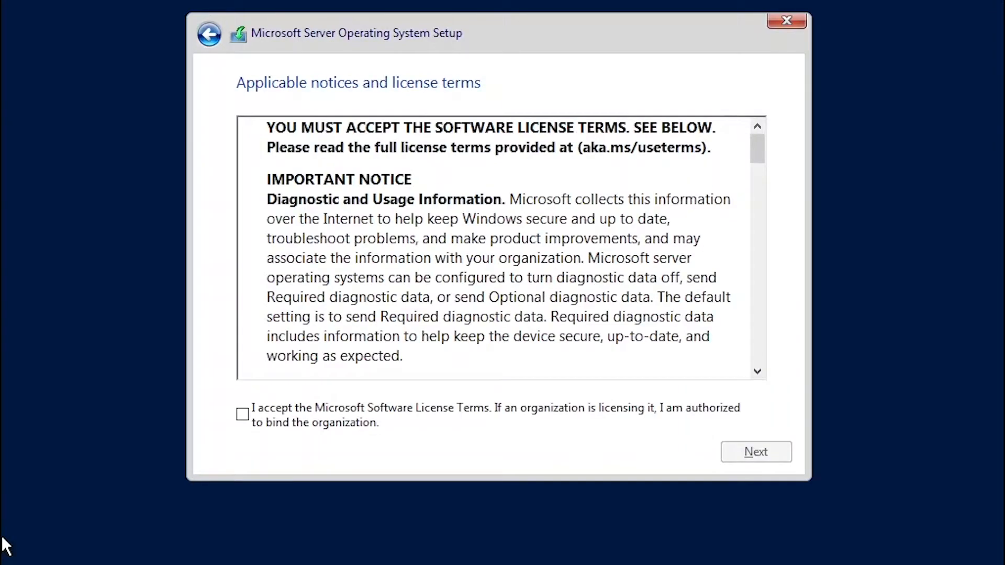
Accept the license terms and start a custom installation on Drive 0 Unallocated Space
left_click(242, 414)
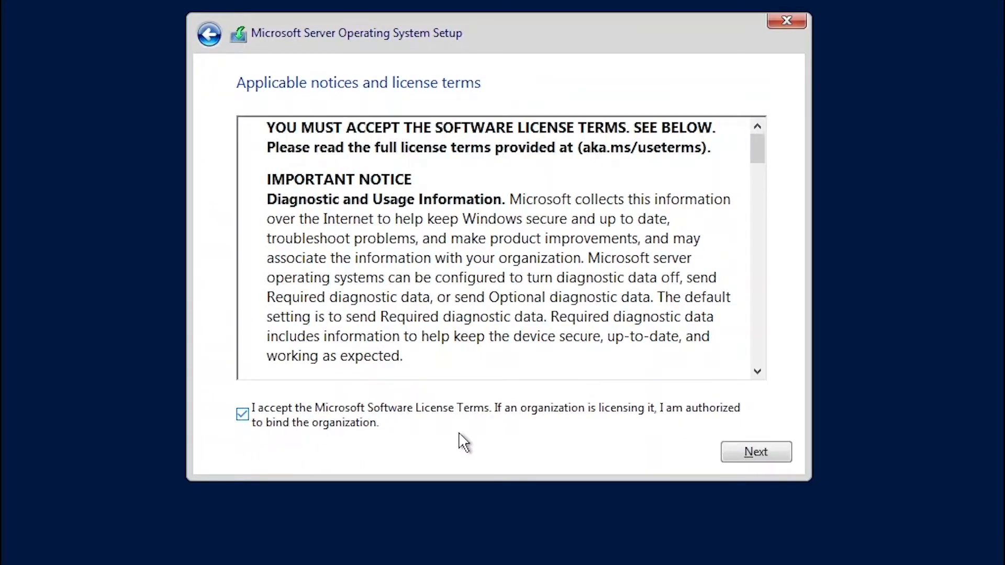
left_click(756, 452)
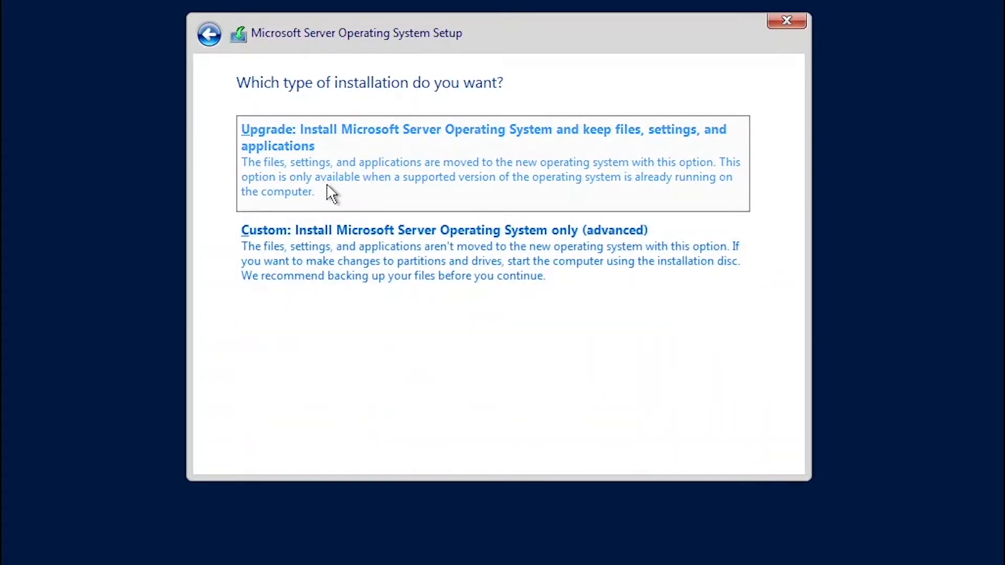
left_click(368, 262)
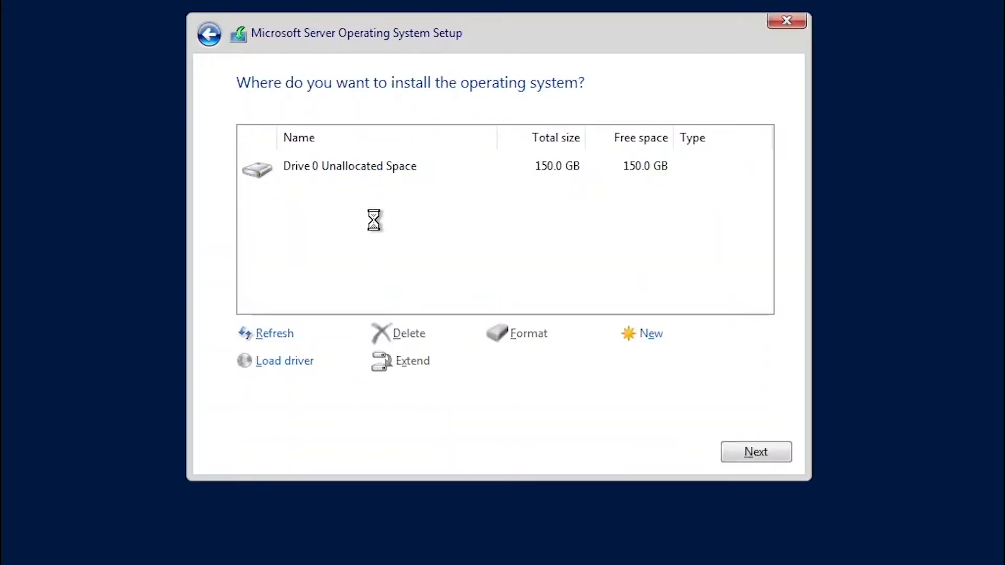
left_click(375, 174)
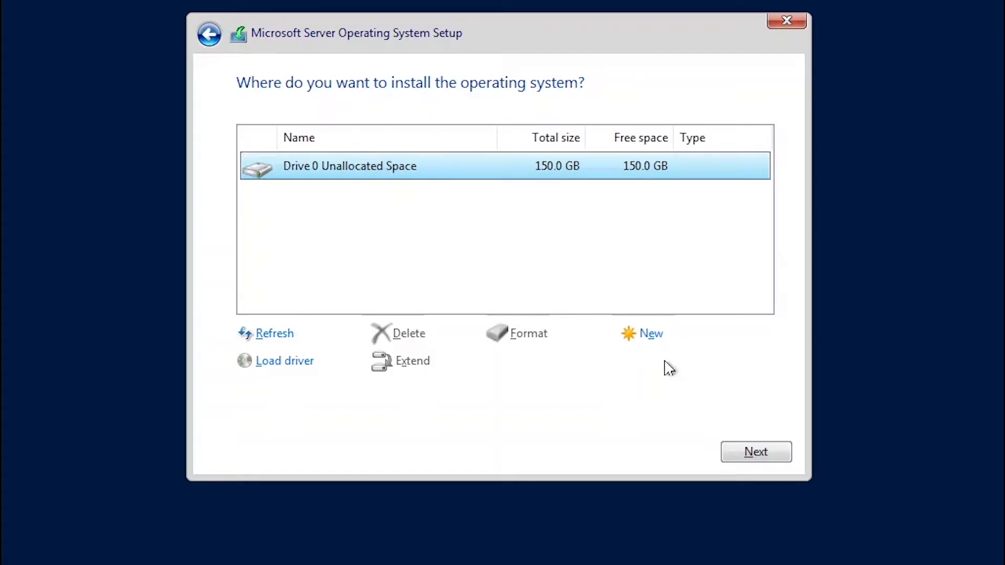
left_click(745, 453)
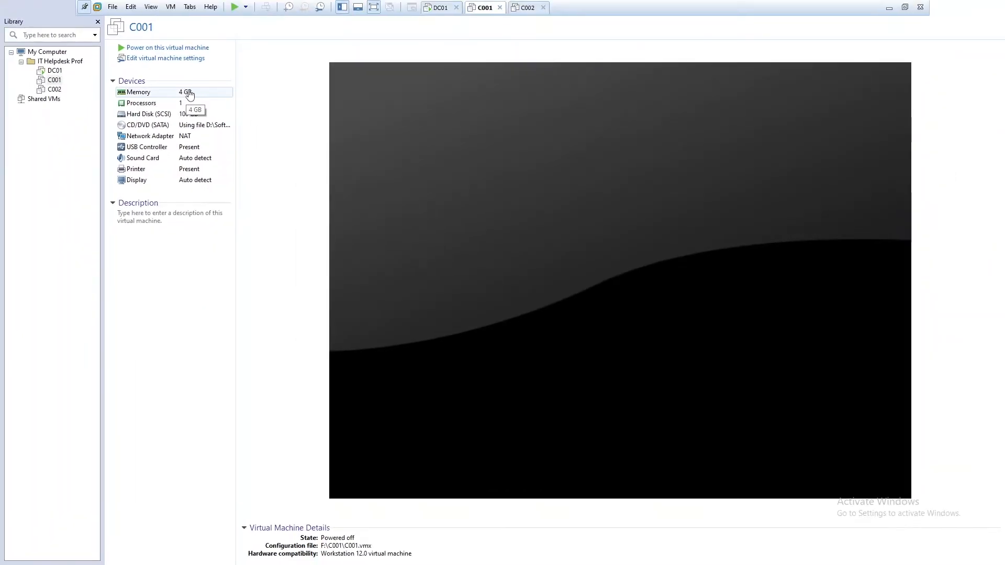
Check which ISO image the C001 virtual machine's CD/DVD drive uses, leaving its settings unchanged
left_click(173, 61)
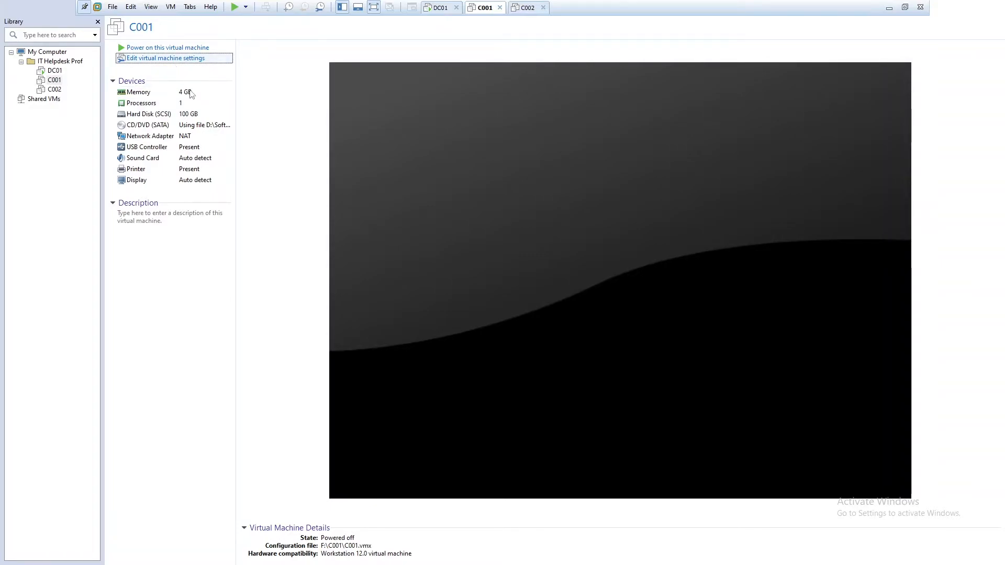
left_click(390, 200)
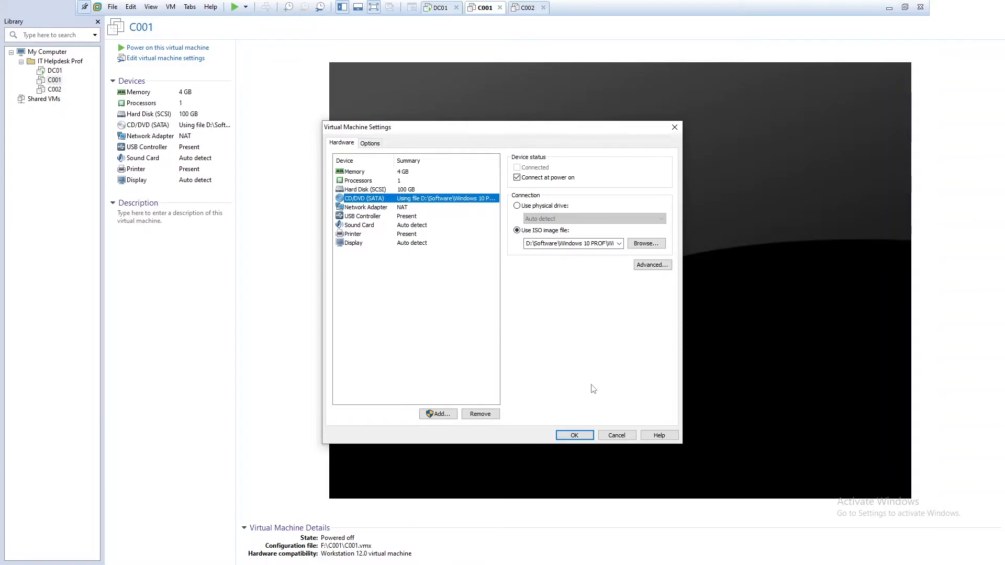
left_click(606, 433)
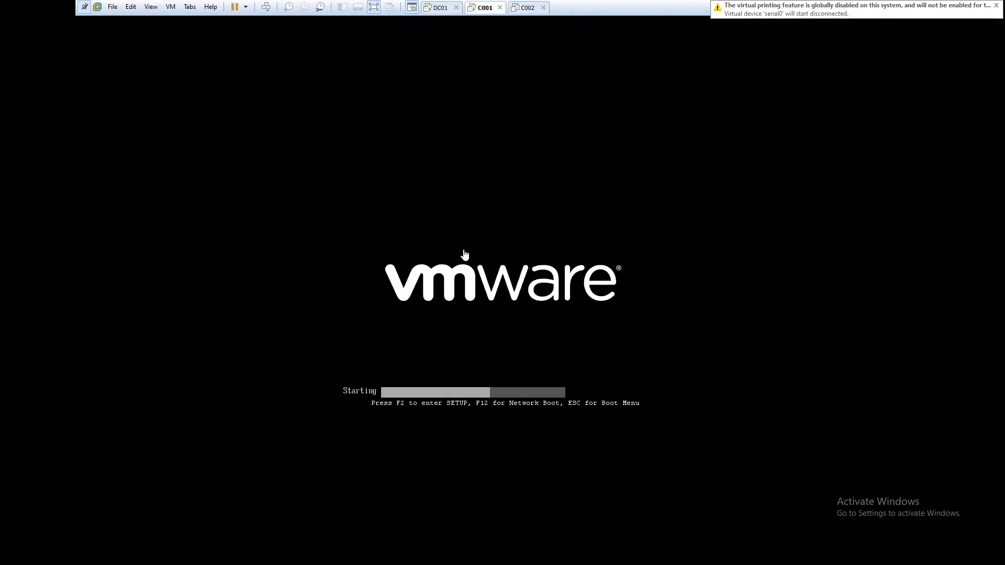
Boot C001 into Windows Setup and keep English (United States) as the language to install
left_click(464, 242)
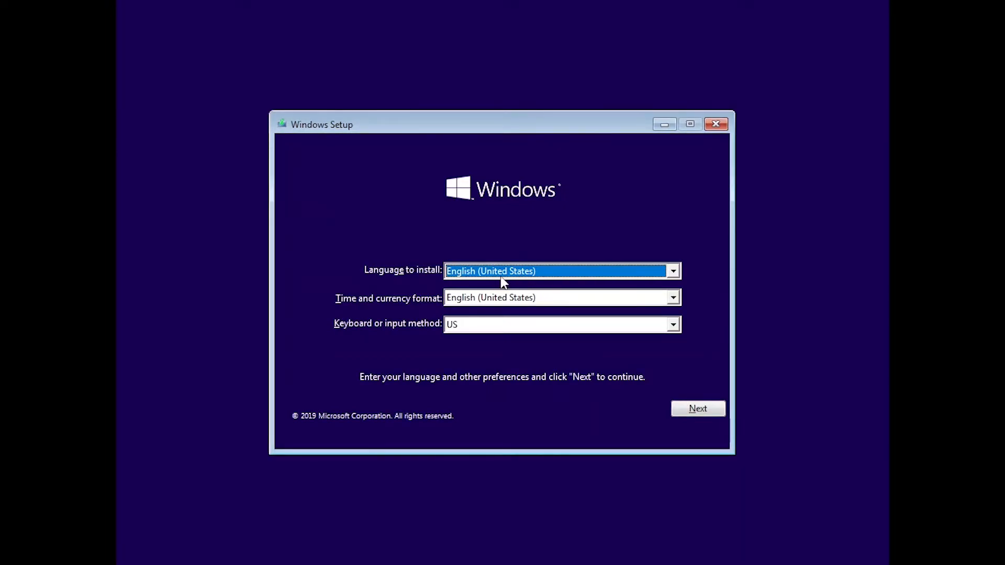
left_click(513, 276)
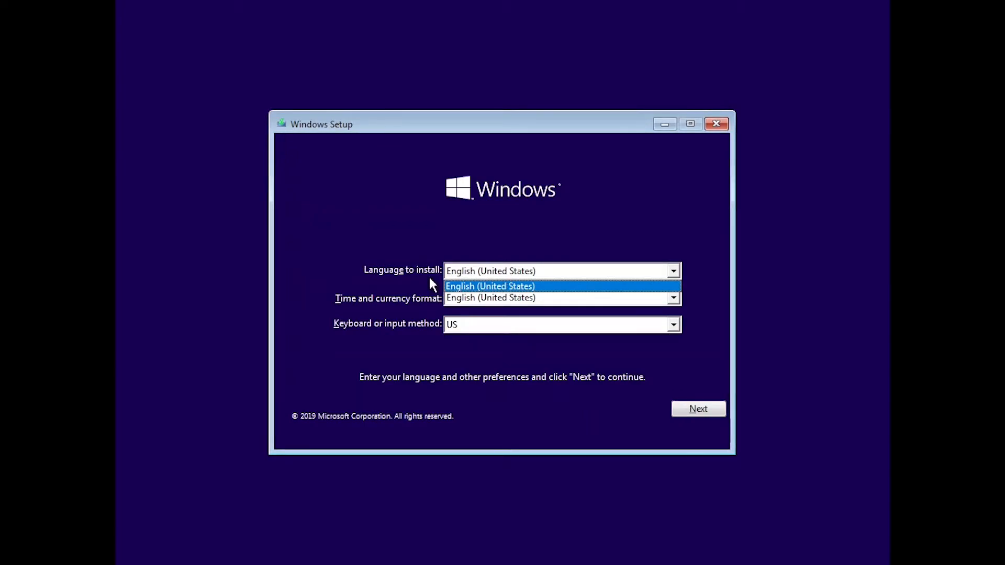
left_click(406, 290)
Set C001's time and currency format to Dutch (Belgium) and start the Windows installation
left_click(501, 296)
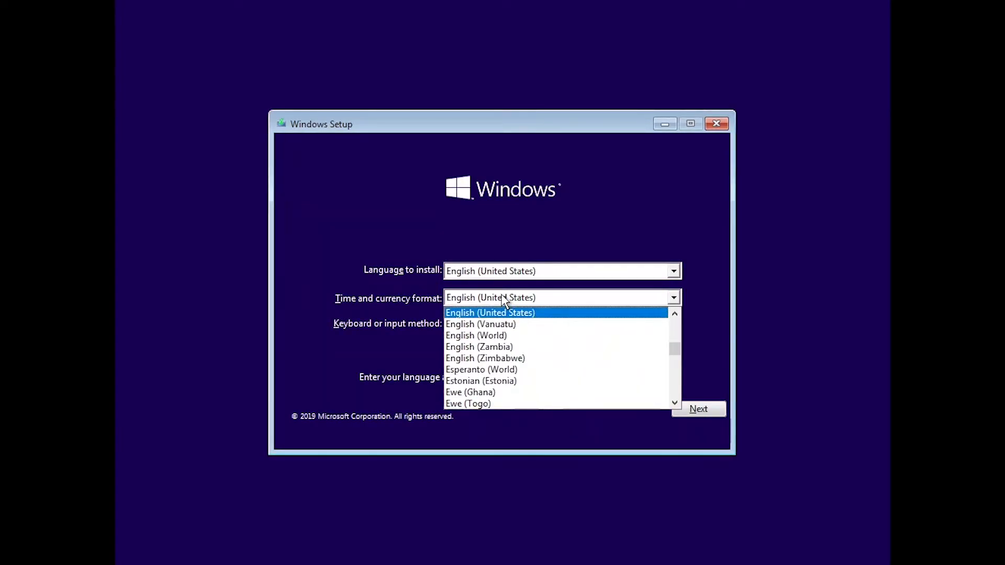
key("d")
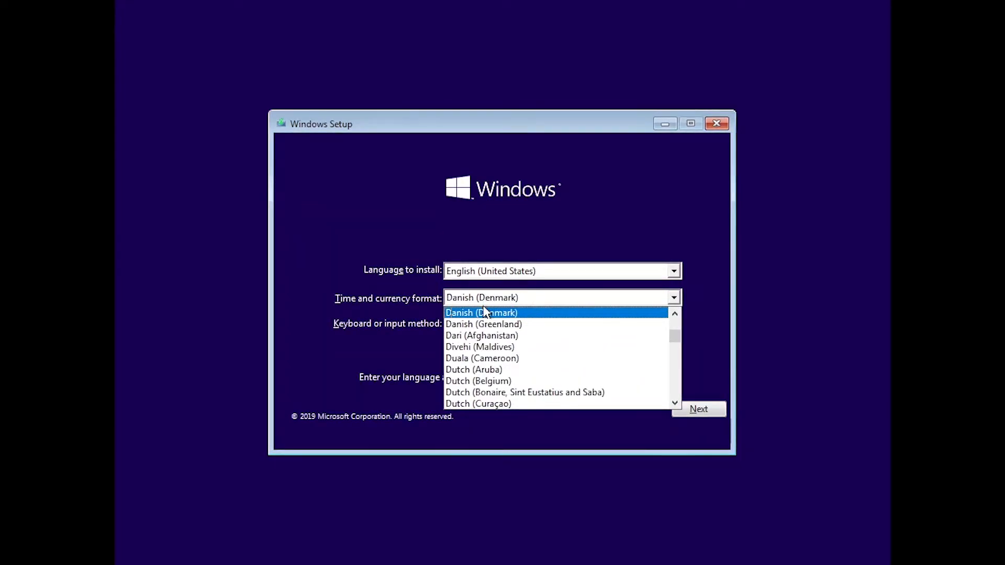
left_click(476, 381)
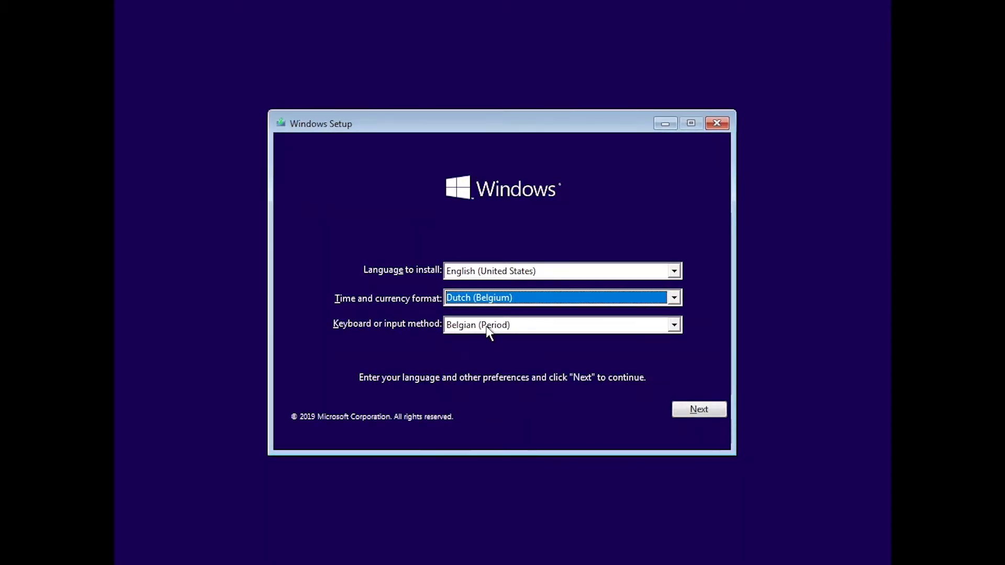
left_click(697, 411)
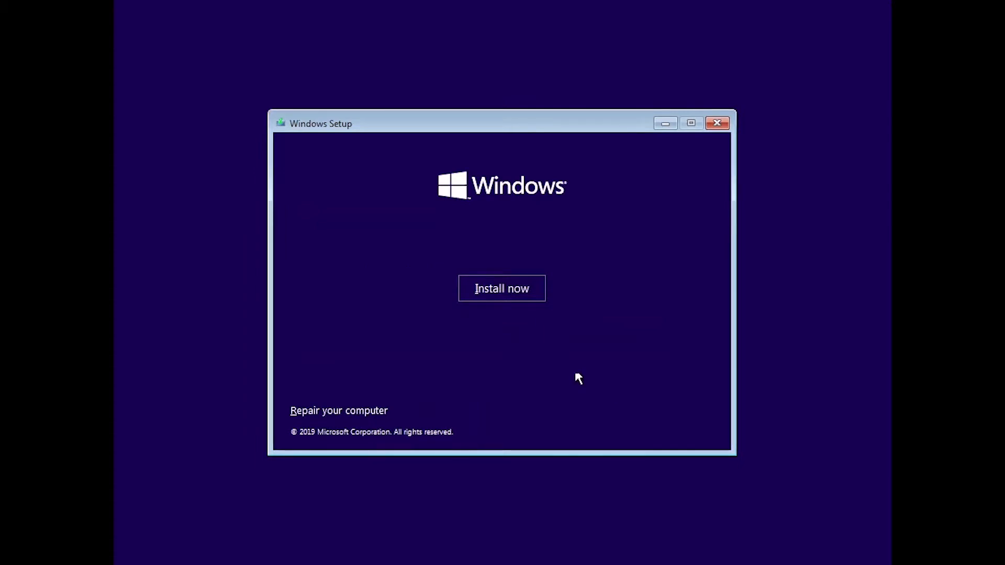
left_click(504, 295)
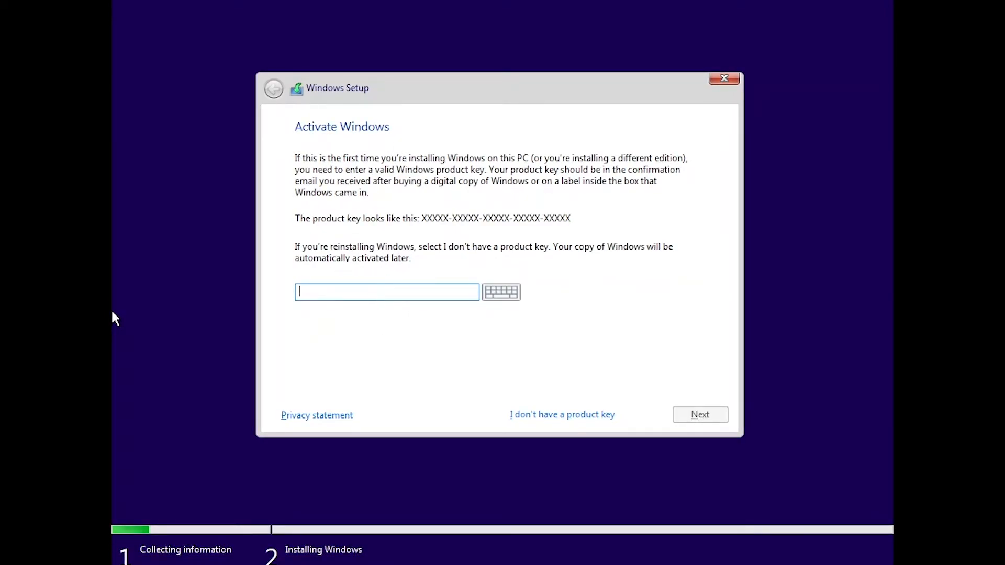
Continue C001's setup without a product key, choosing Windows 10 Pro as the operating system and accepting the license terms
left_click(546, 418)
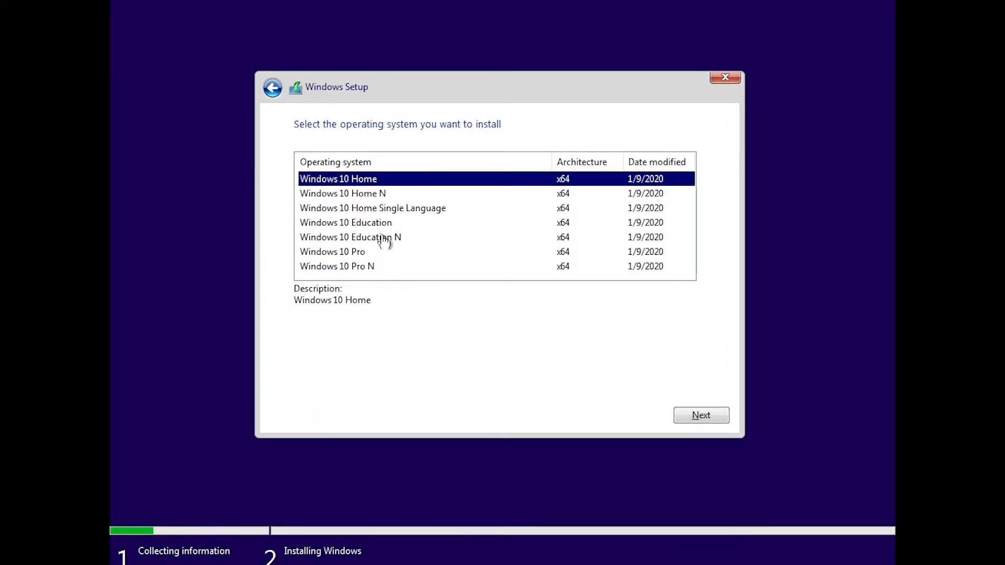
left_click(339, 254)
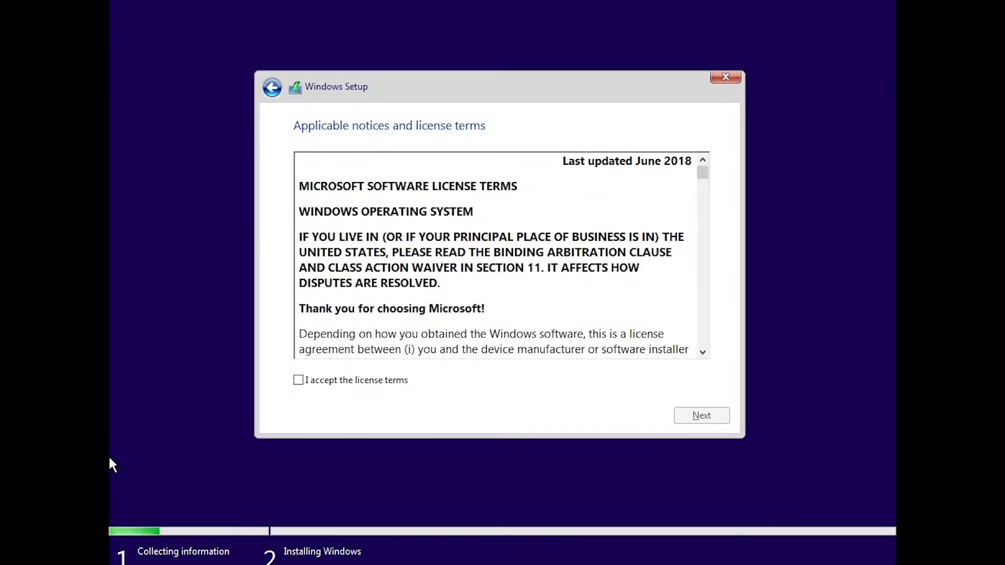
left_click(347, 381)
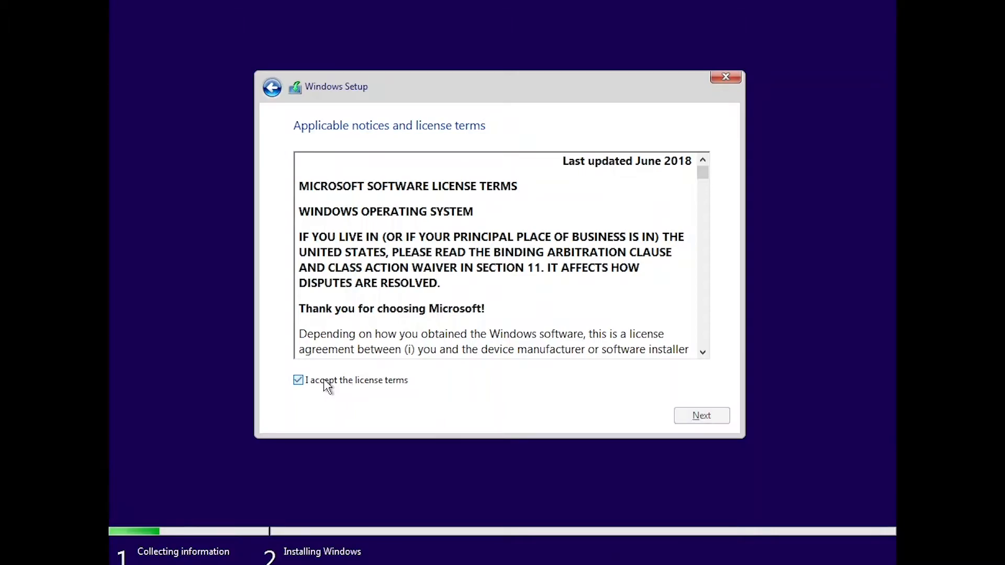
left_click(331, 387)
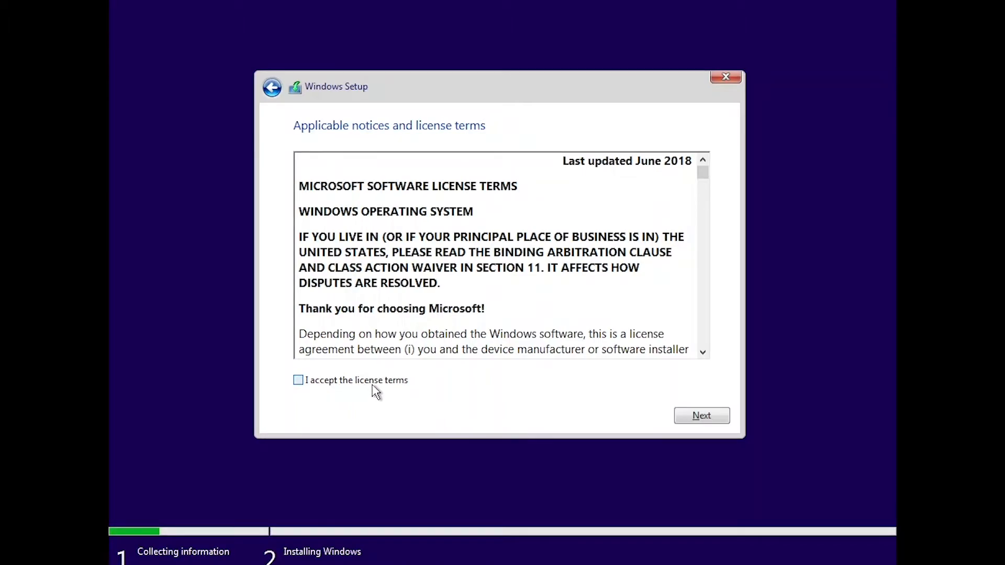
left_click(372, 385)
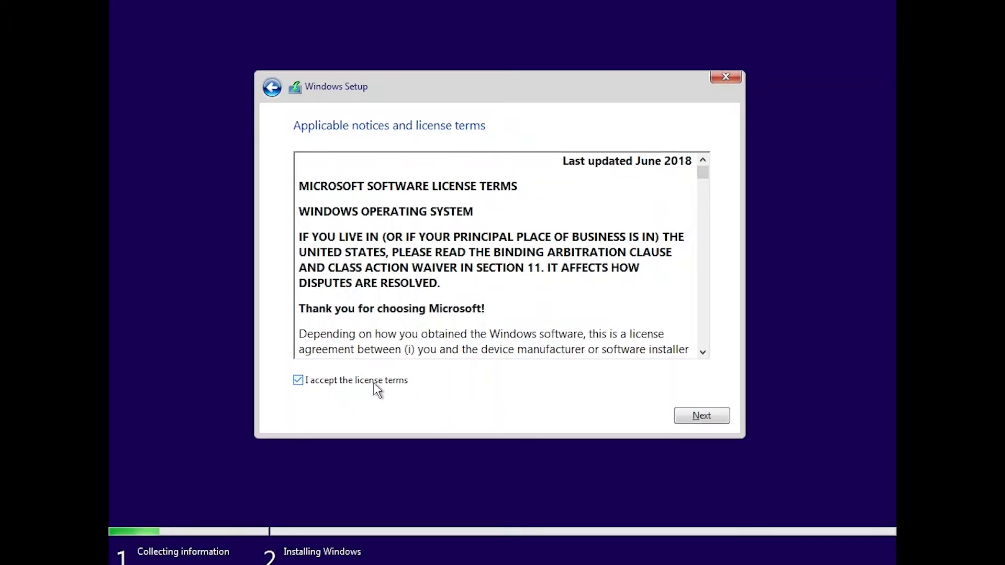
left_click(718, 417)
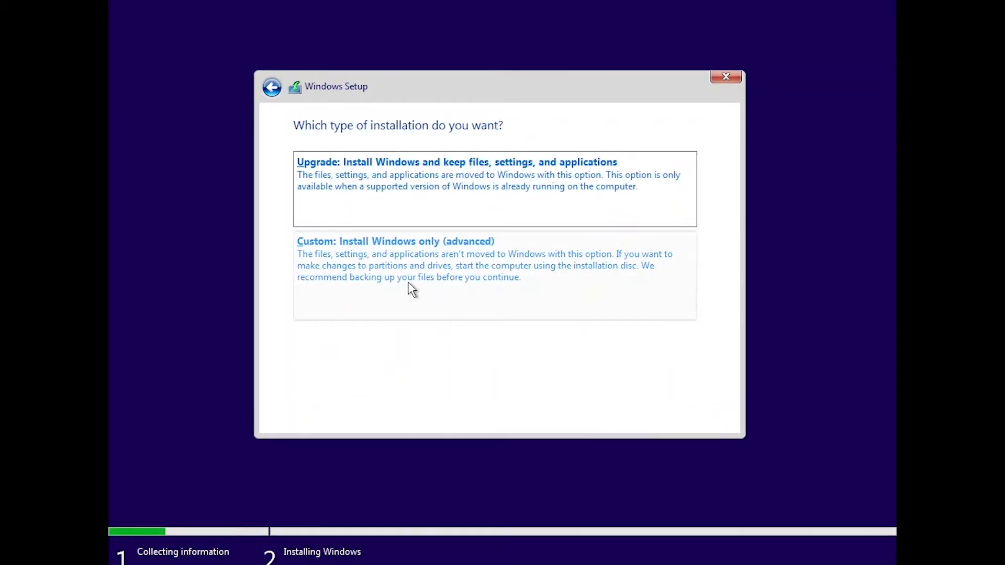
Start a custom installation of Windows only on C001's Drive 0 Unallocated Space
left_click(424, 265)
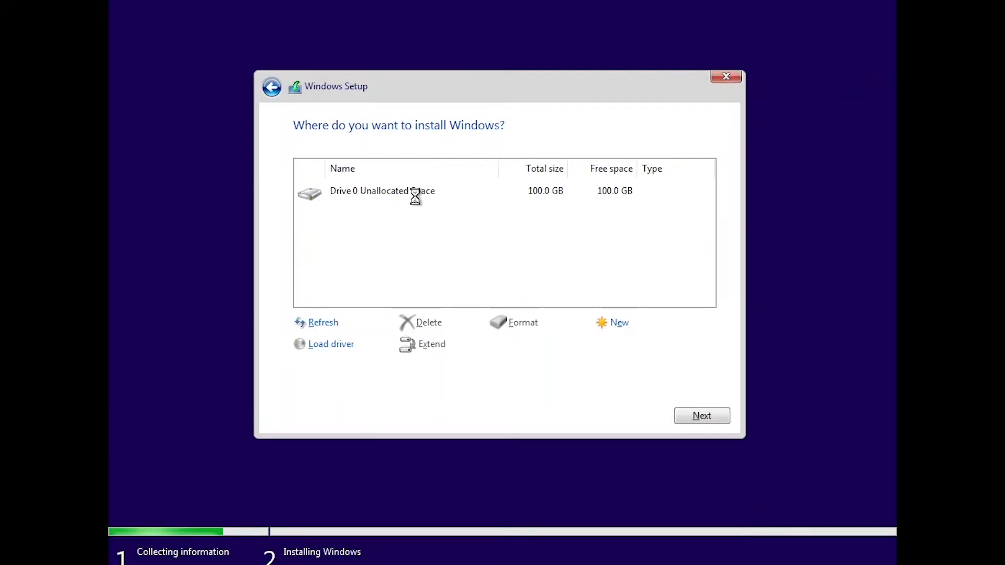
left_click(415, 194)
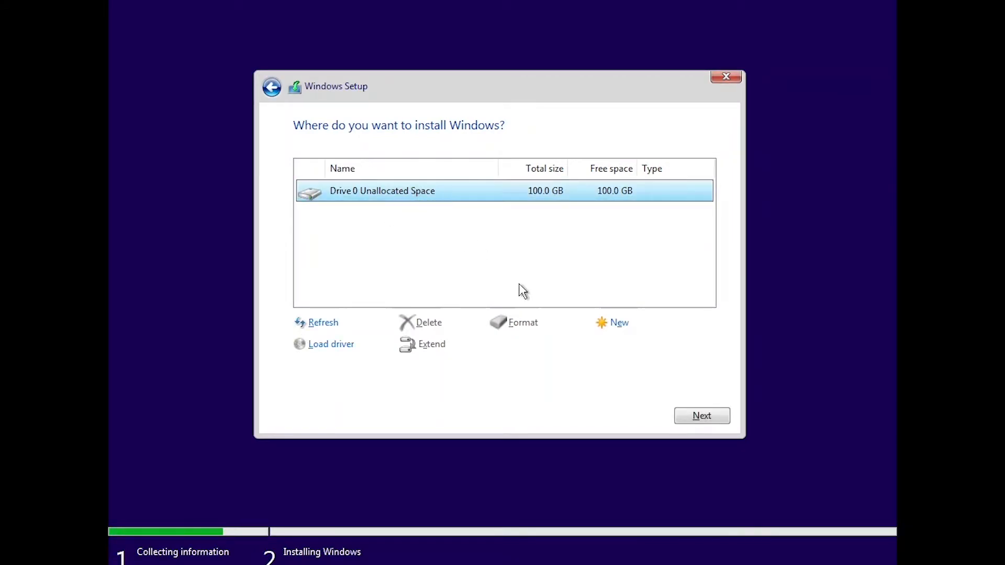
left_click(701, 416)
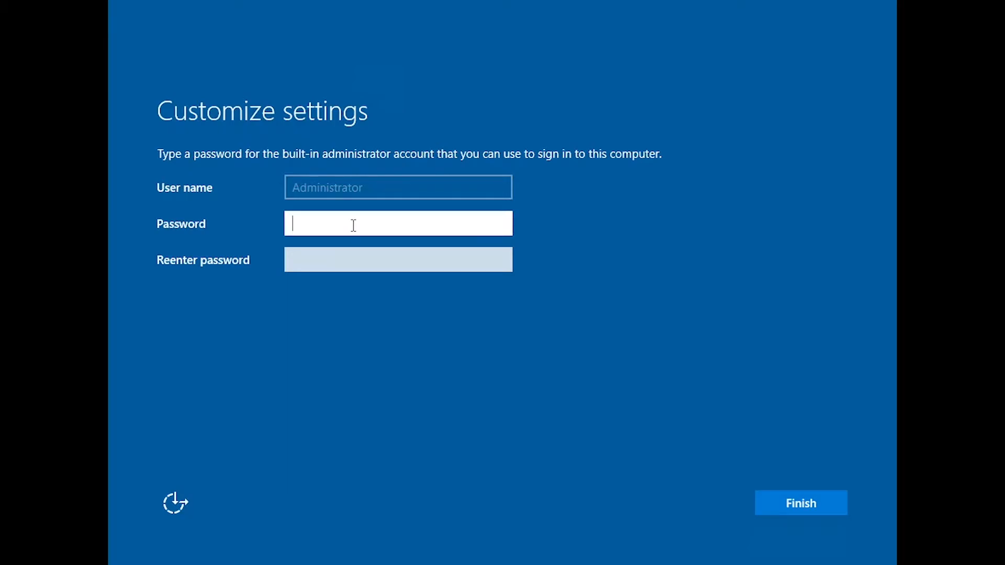
Set and confirm the password for the built-in Administrator account on DC01 and finish the settings
type("•••••••••")
key("Tab")
type("••••••••")
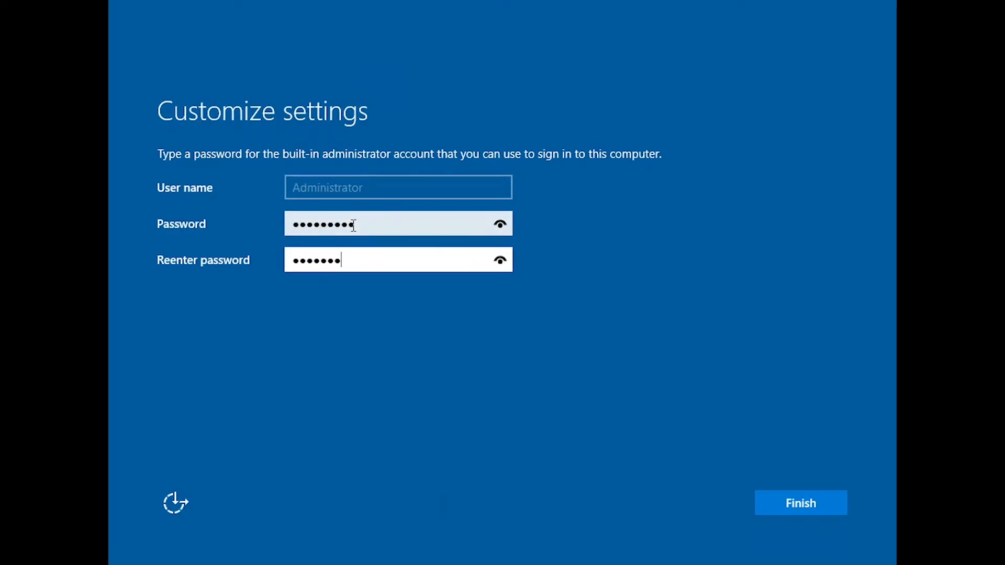
type("•")
left_click(800, 503)
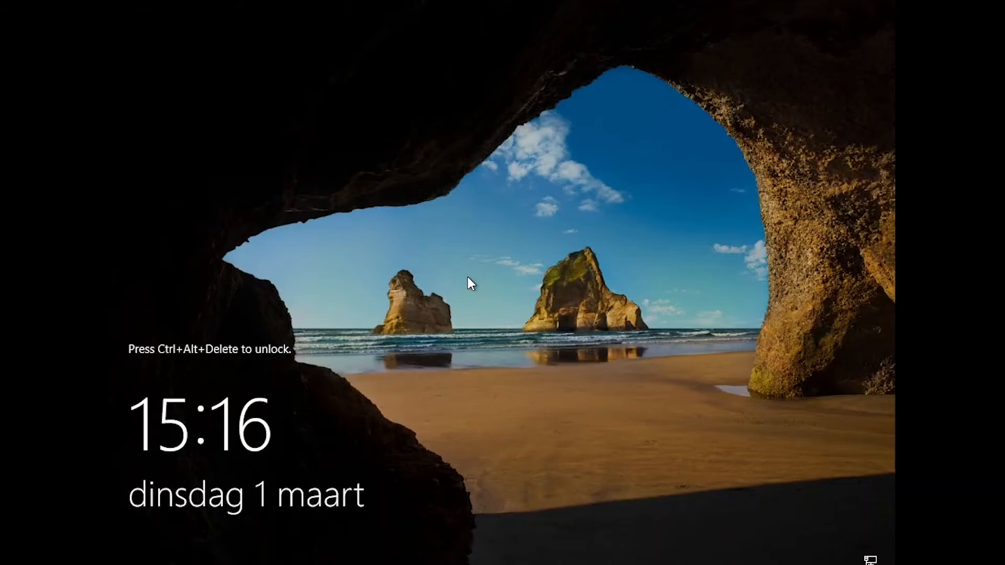
Unlock DC01 and sign in as Administrator with the account password
key("ctrl+alt+Delete")
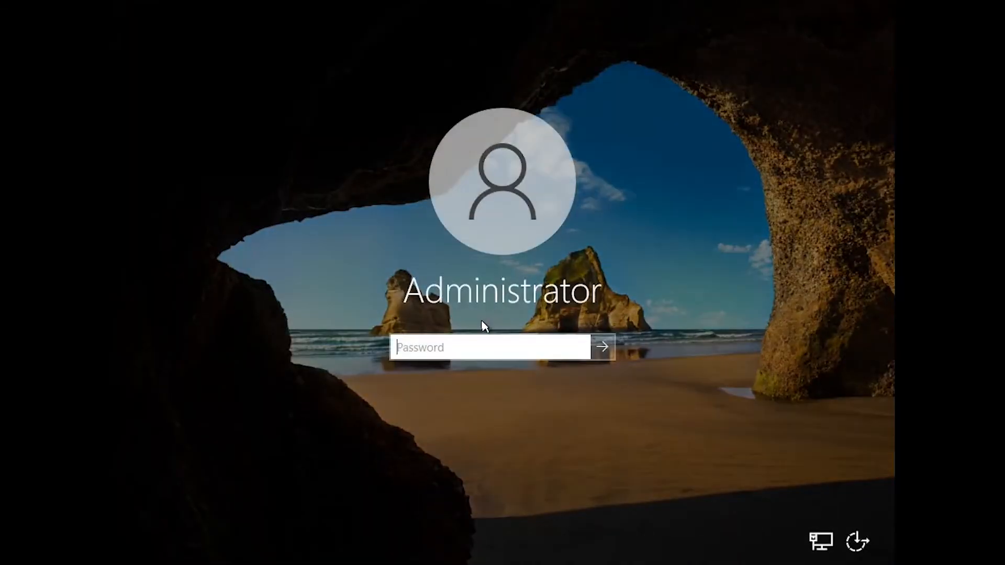
type("•••••••")
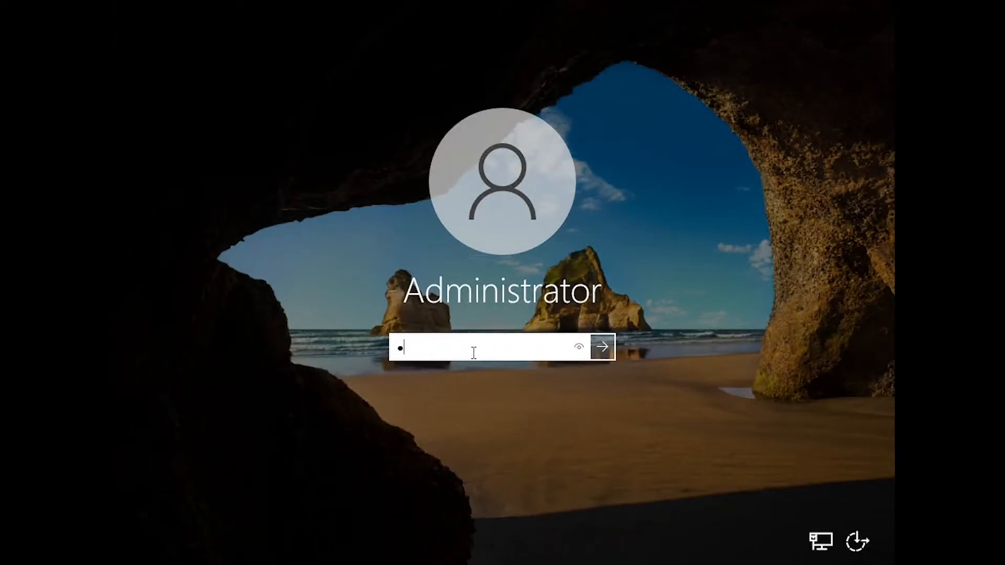
type("•••")
key("Return")
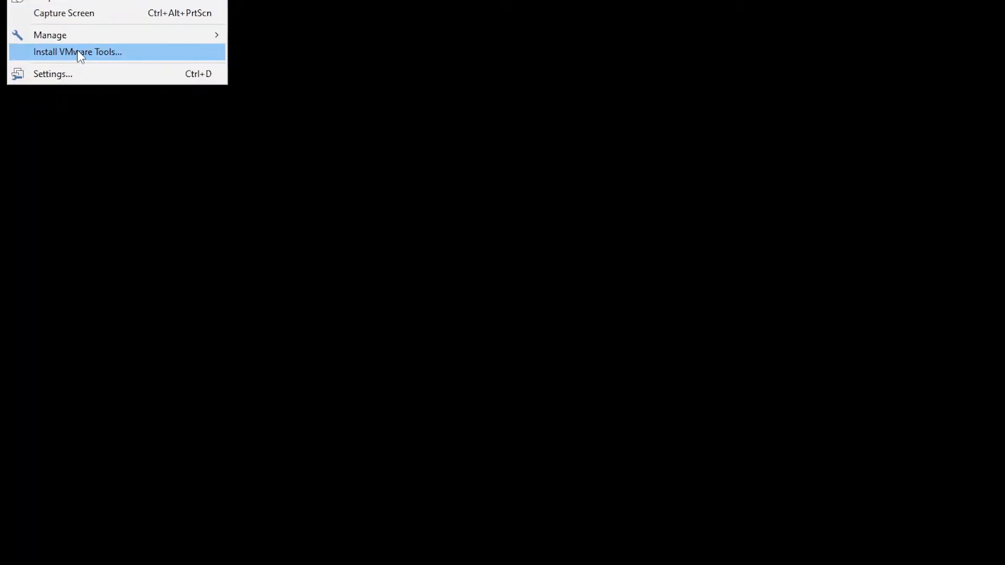
Connect the VMware Tools installer CD to DC01, dismiss the Windows Admin Center message and minimize Server Manager
left_click(75, 52)
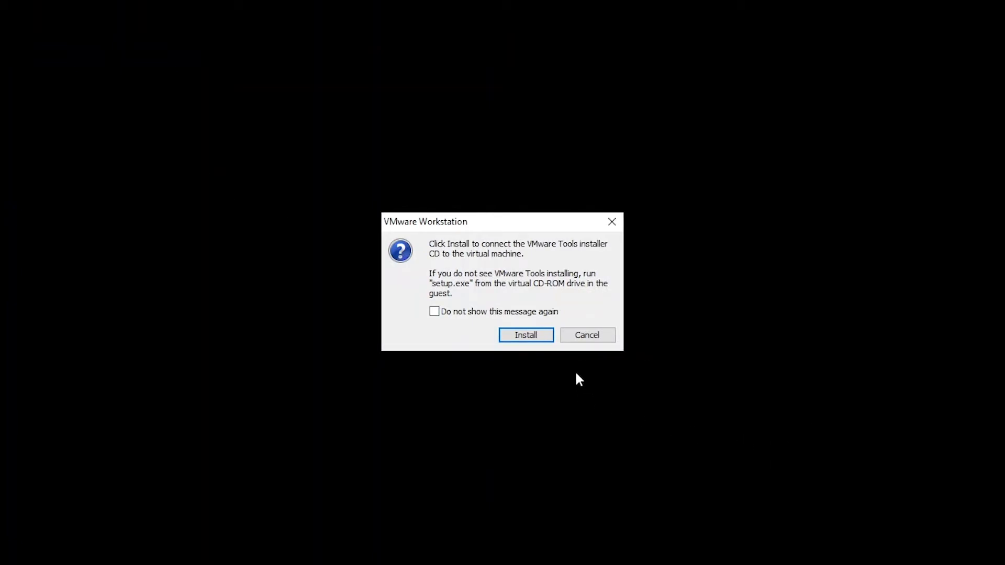
left_click(532, 336)
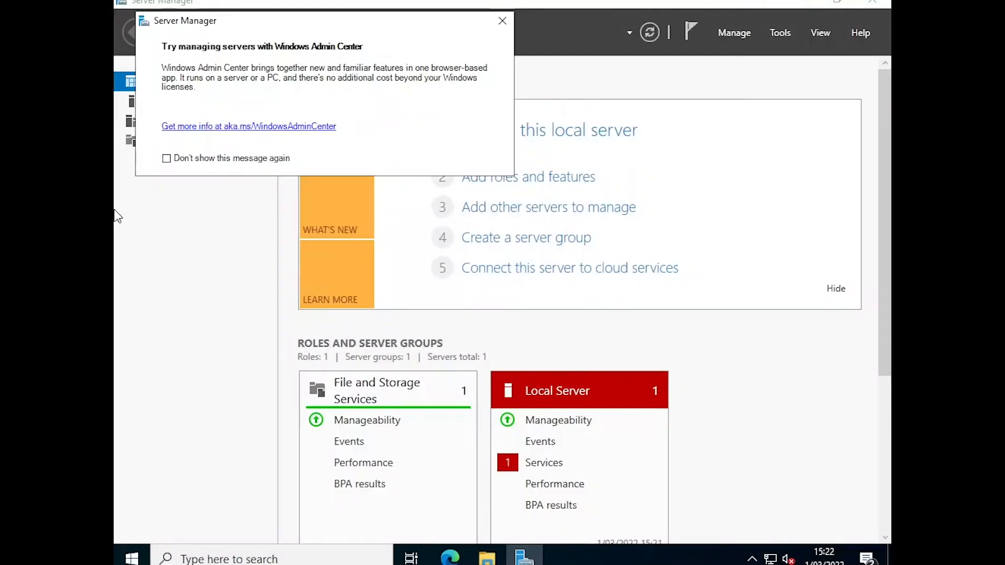
left_click(503, 21)
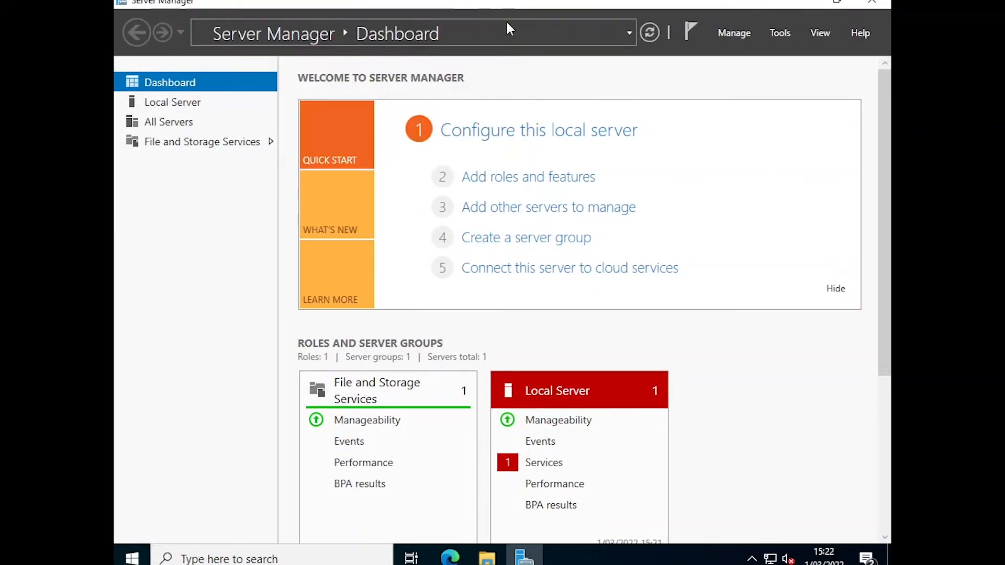
left_click(801, 6)
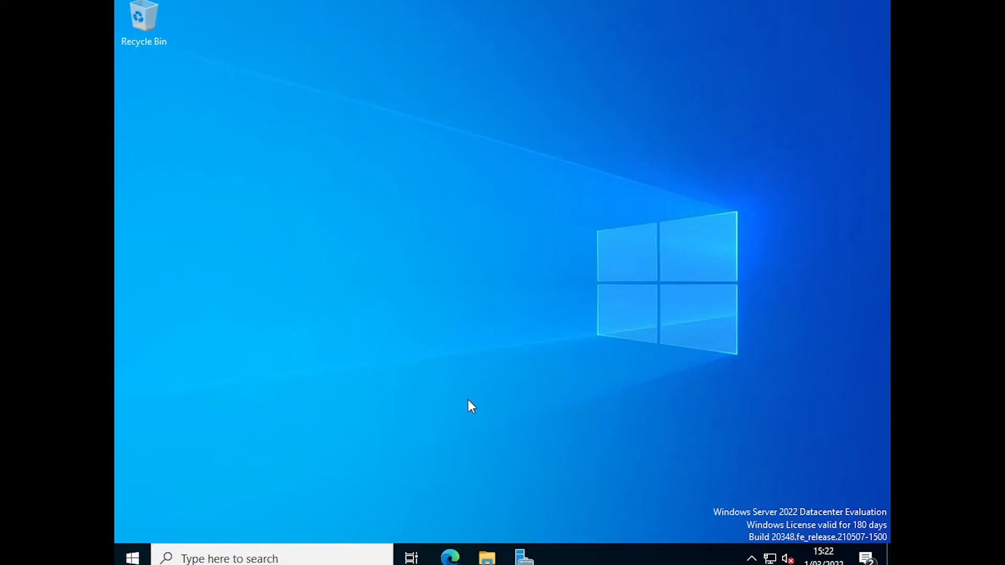
Run the VMware Tools setup from DVD Drive (D:) on DC01 and install it with the Typical setup type
key("super+e")
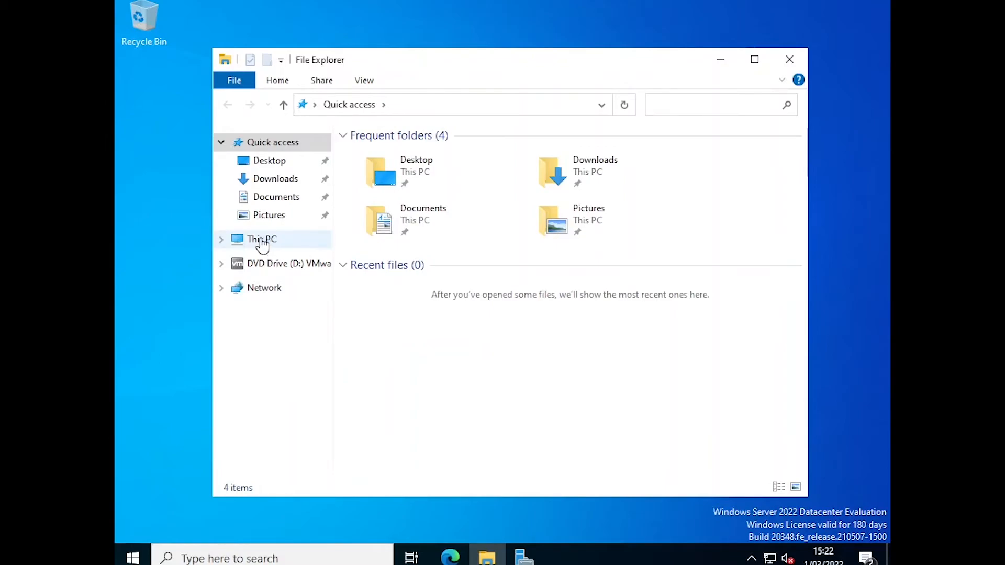
left_click(262, 242)
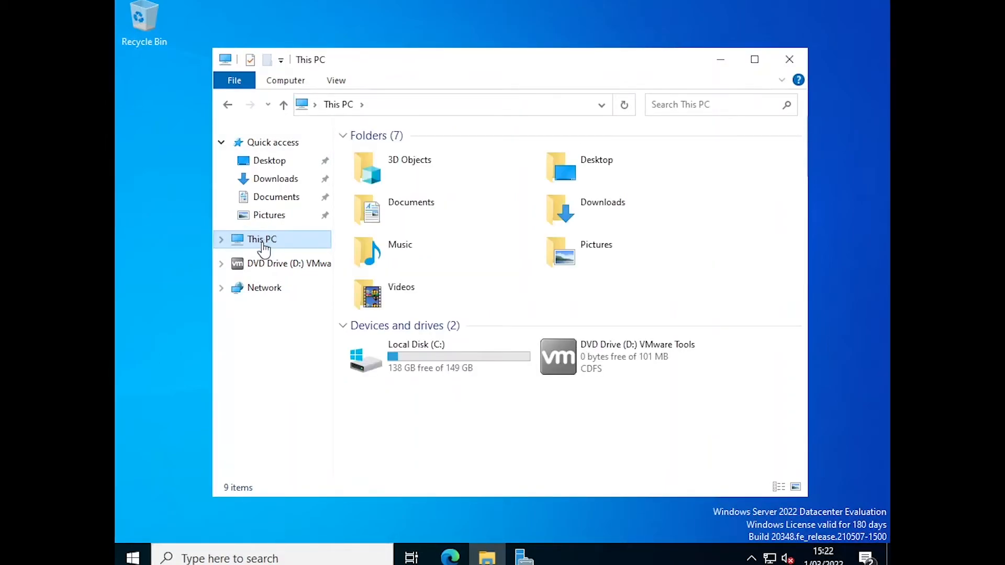
double_click(638, 350)
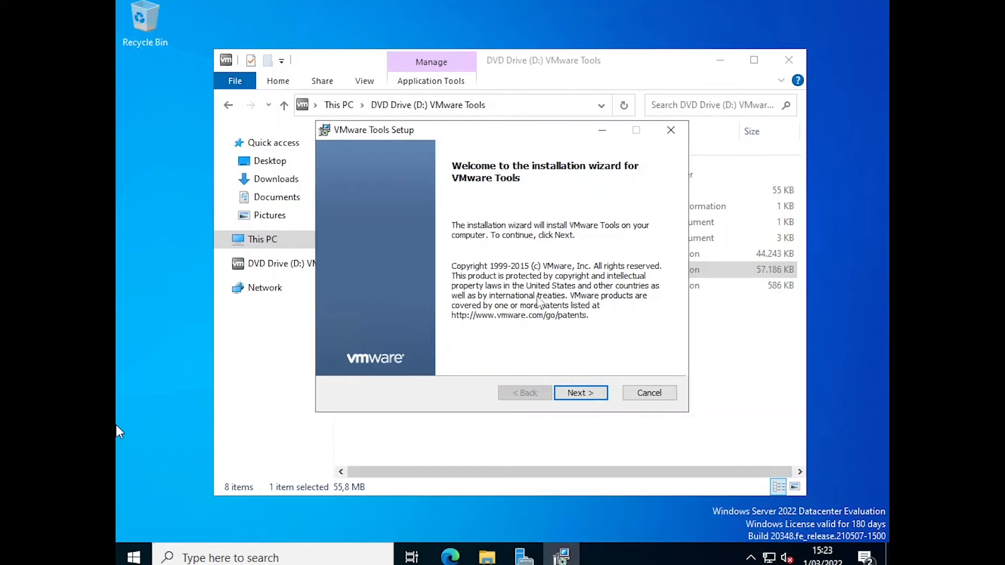
left_click(575, 390)
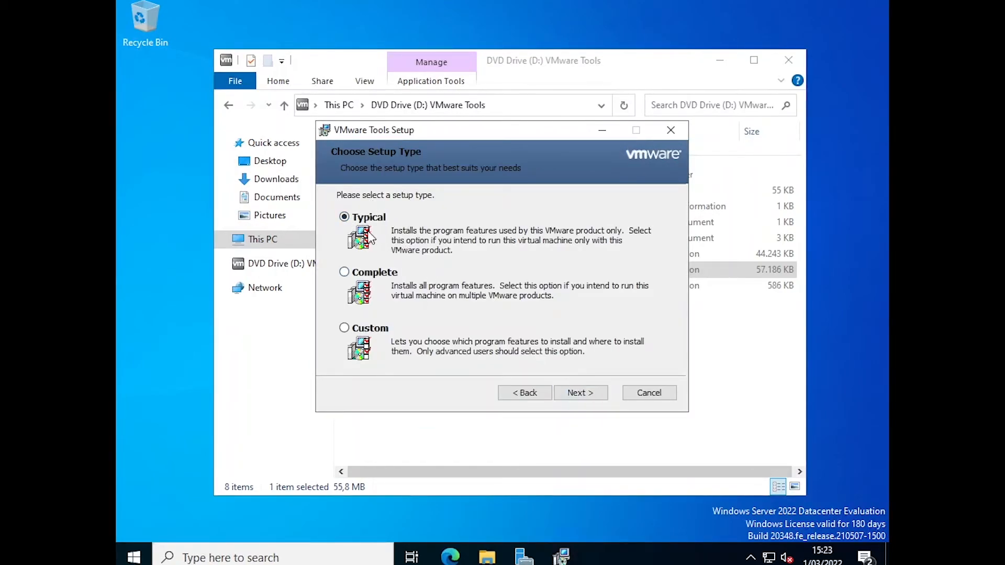
left_click(578, 393)
left_click(575, 394)
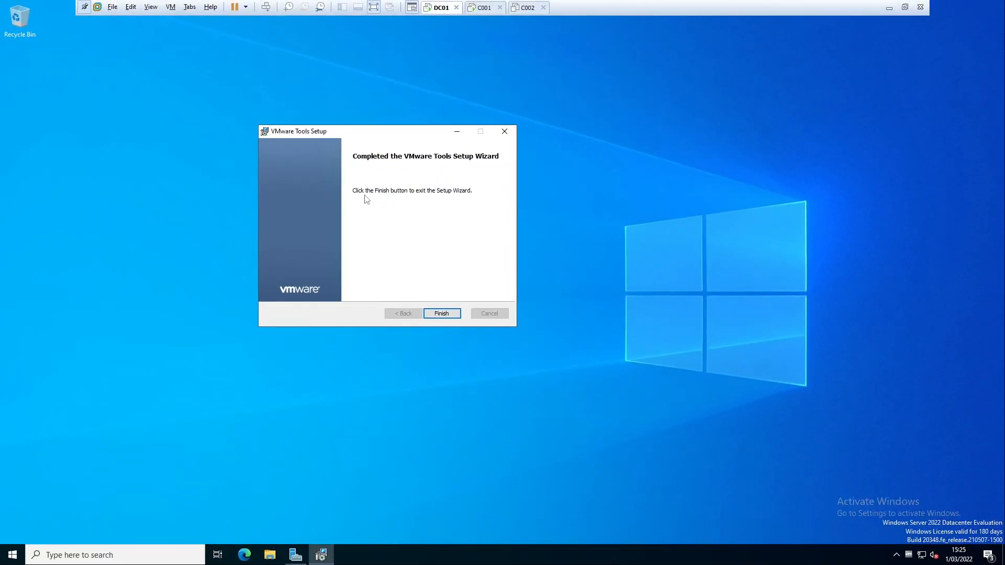
Open DC01's display settings and check the display resolution
right_click(144, 241)
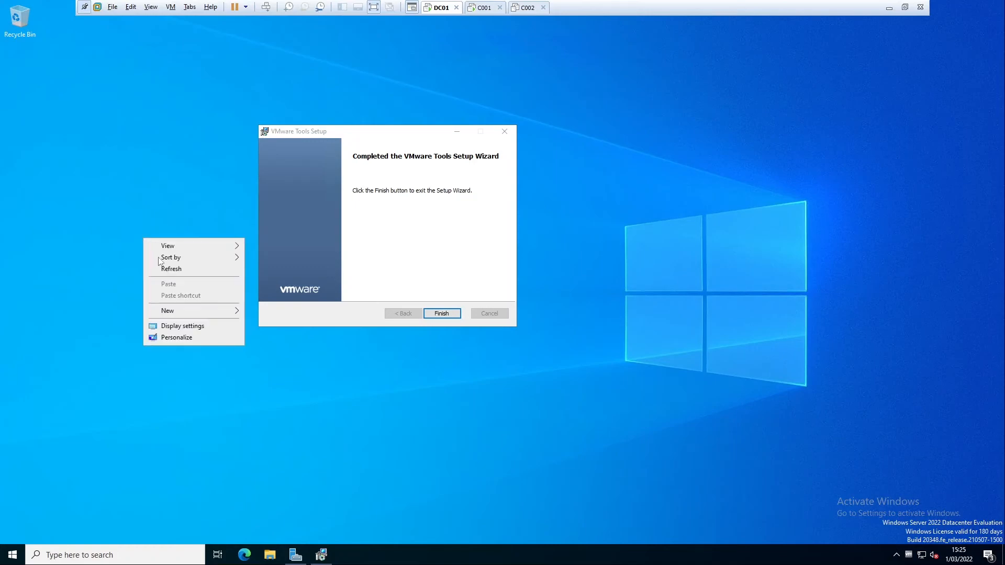
left_click(187, 326)
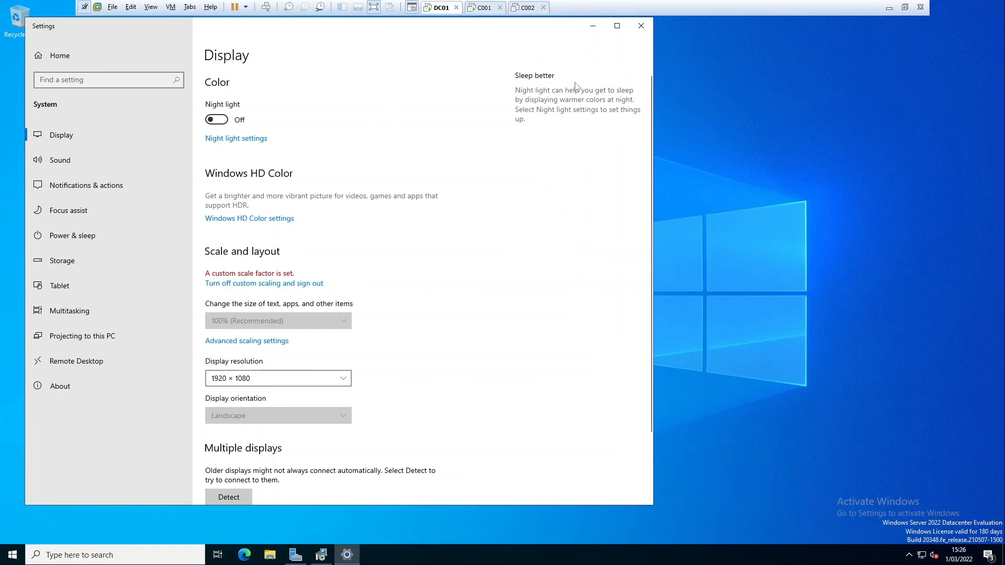
Switch to the C001 virtual machine and confirm Belgium as its region
left_click(495, 16)
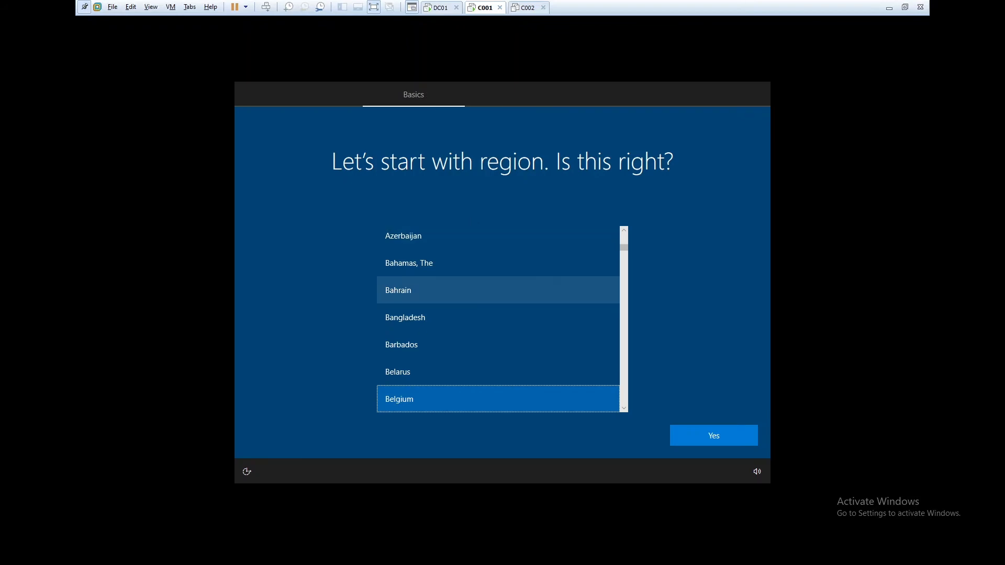
left_click(711, 444)
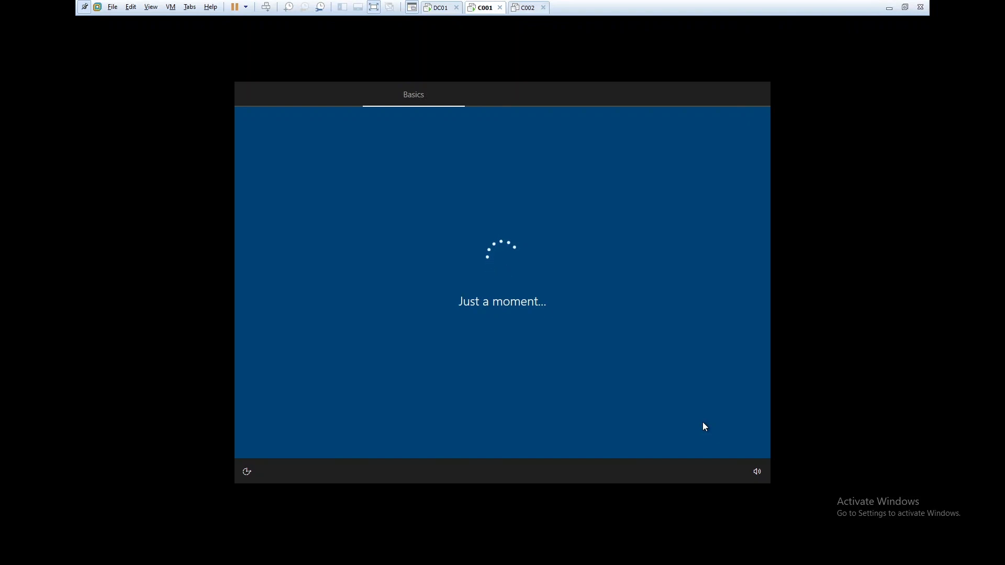
Return to DC01, close its display settings, then finish the VMware Tools setup and restart the server
left_click(437, 11)
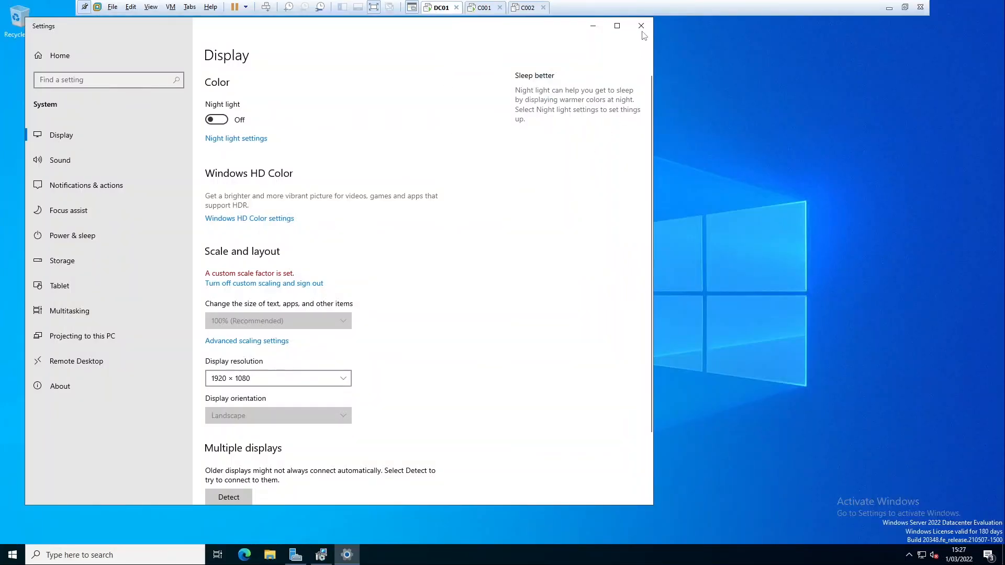
left_click(642, 28)
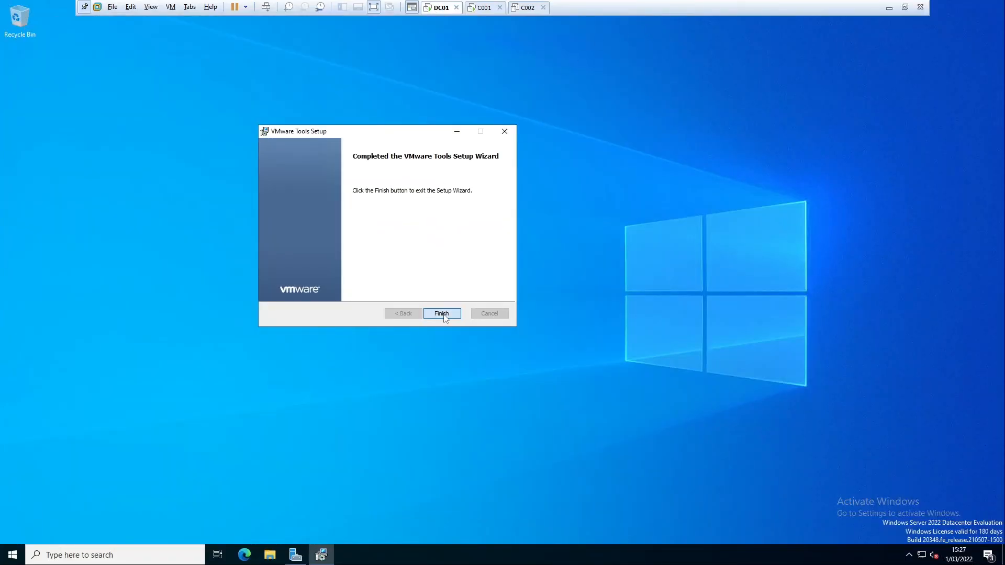
left_click(441, 313)
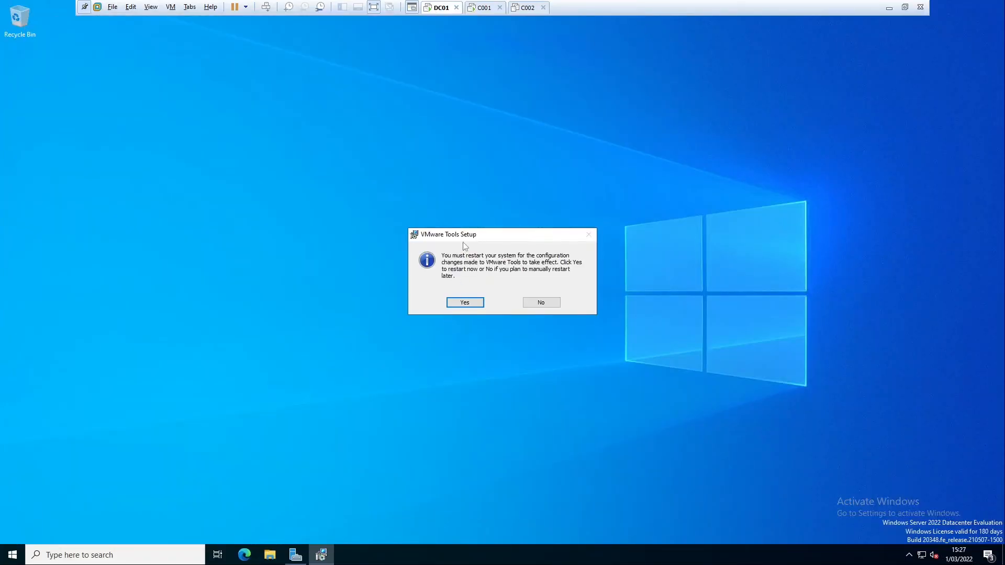
left_click(463, 303)
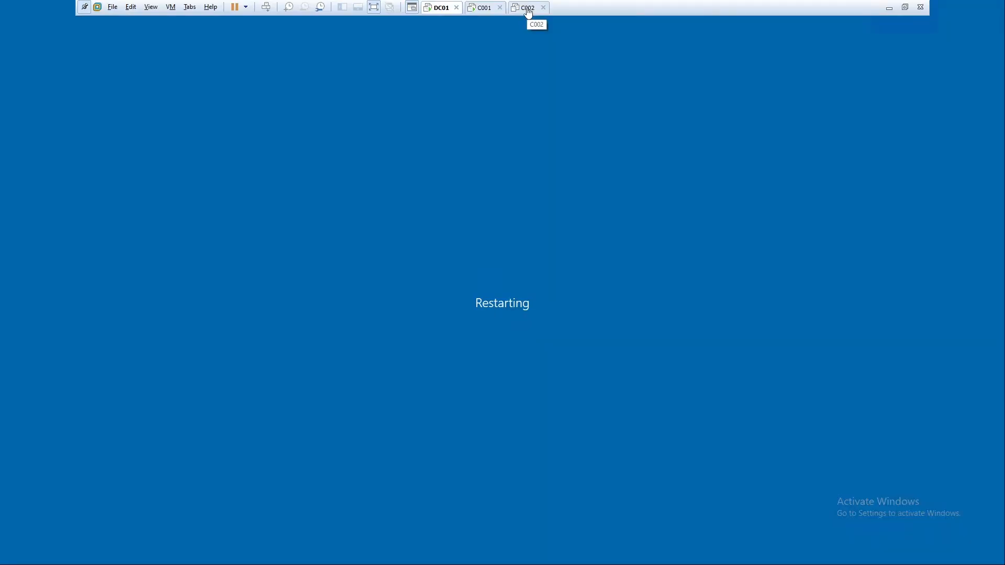
Check the progress of DC01 and C001 and bring up the C002 virtual machine's overview
left_click(529, 14)
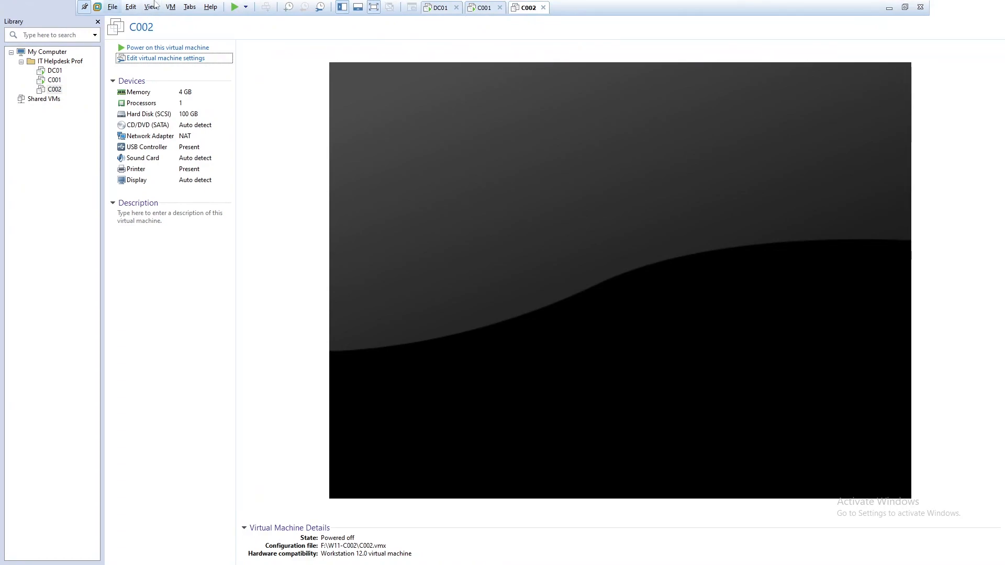
left_click(438, 8)
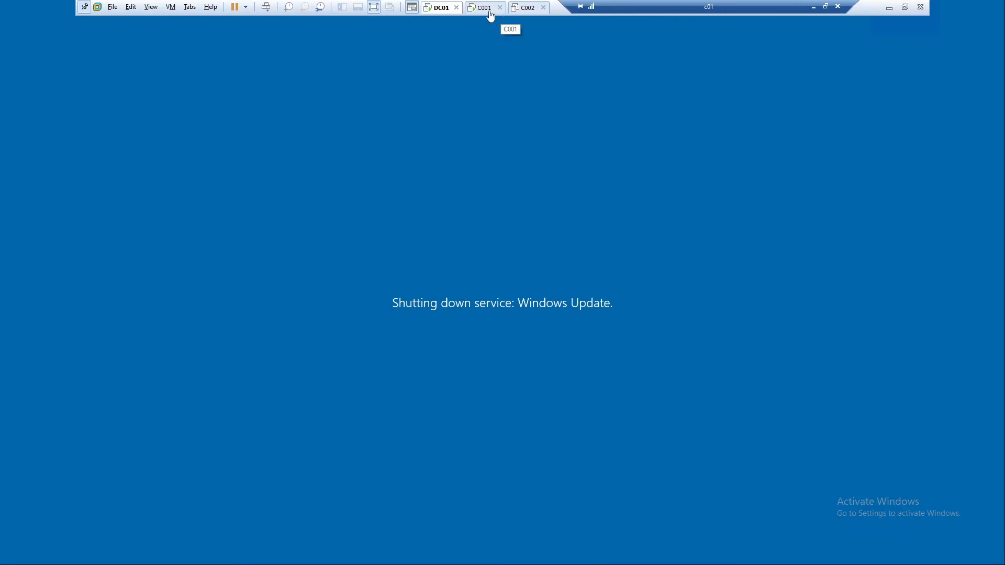
left_click(486, 9)
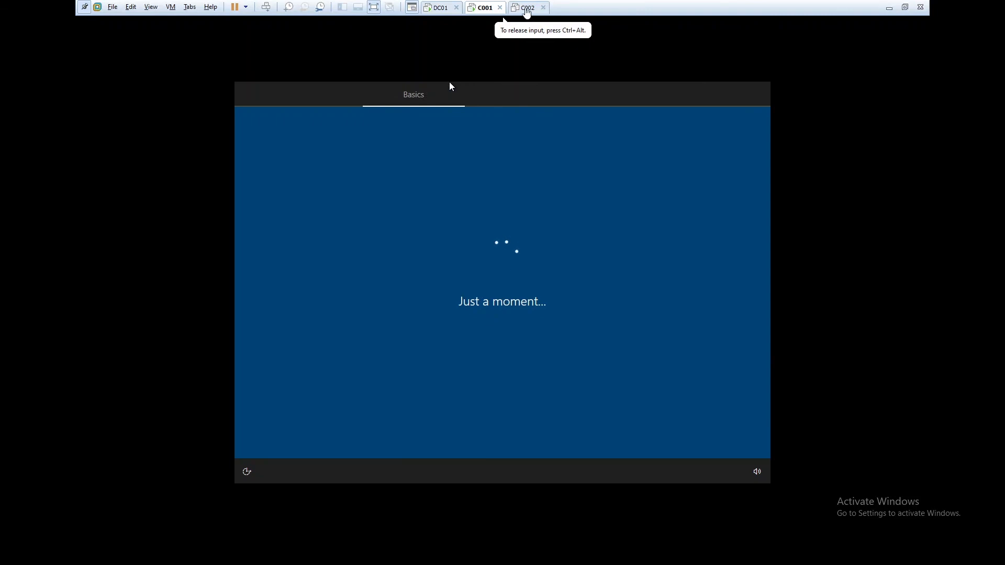
left_click(528, 9)
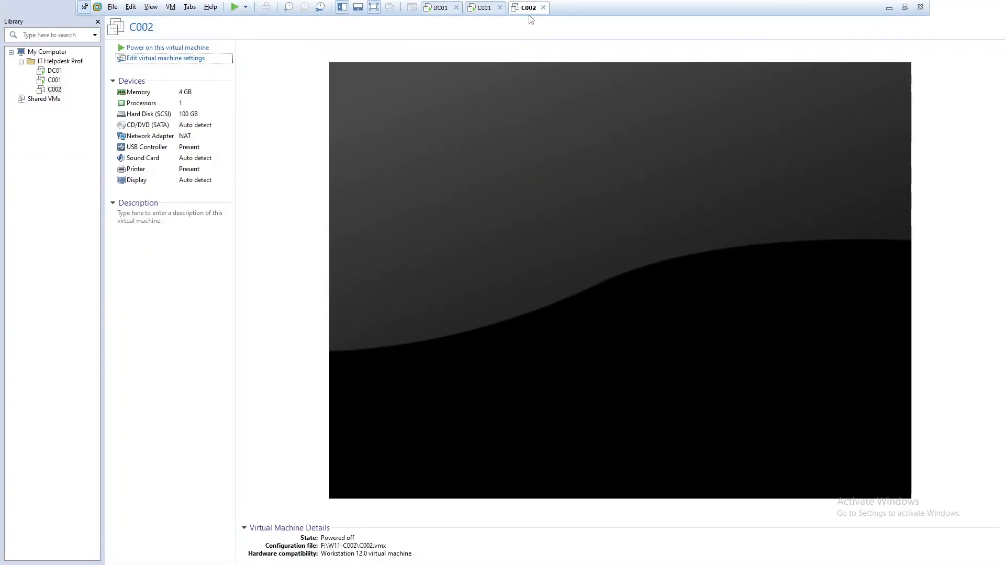